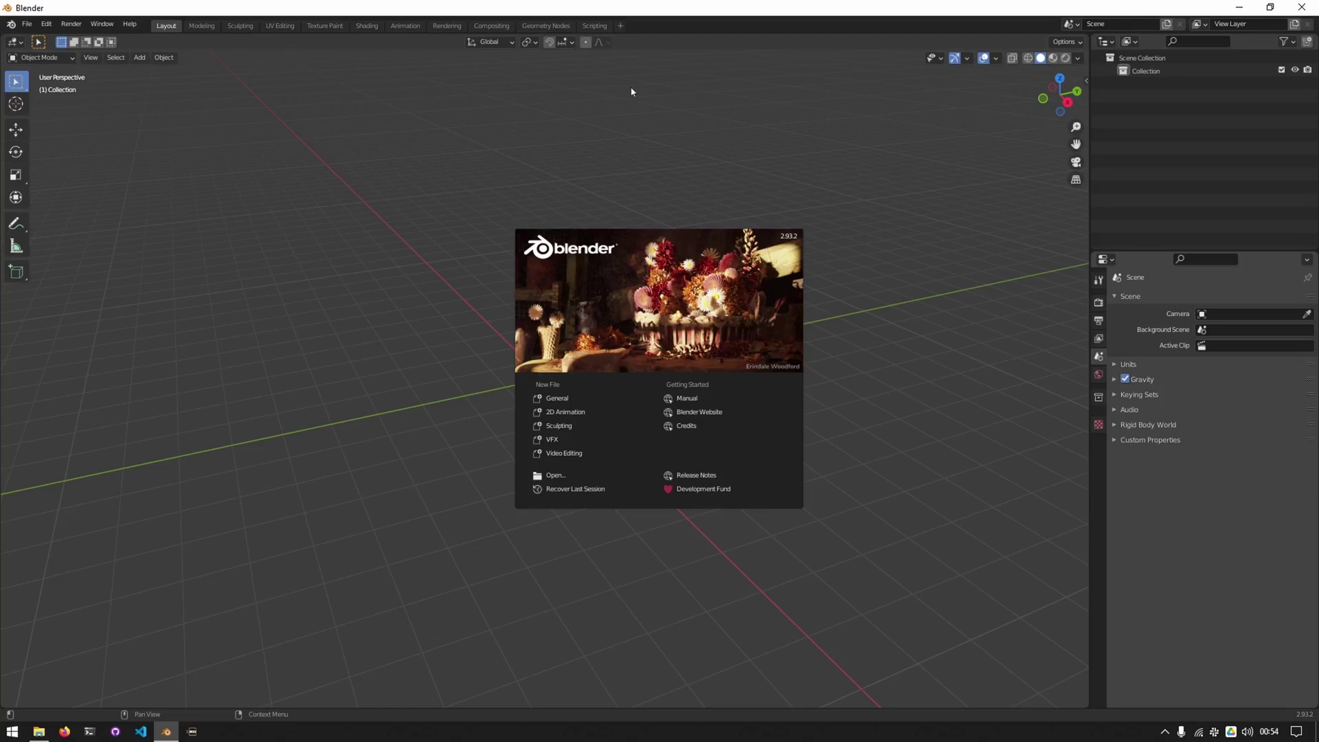
# Step: Dismiss the splash screen and open Blender's Preferences
pyautogui.click(603, 101)
pyautogui.press('F4')
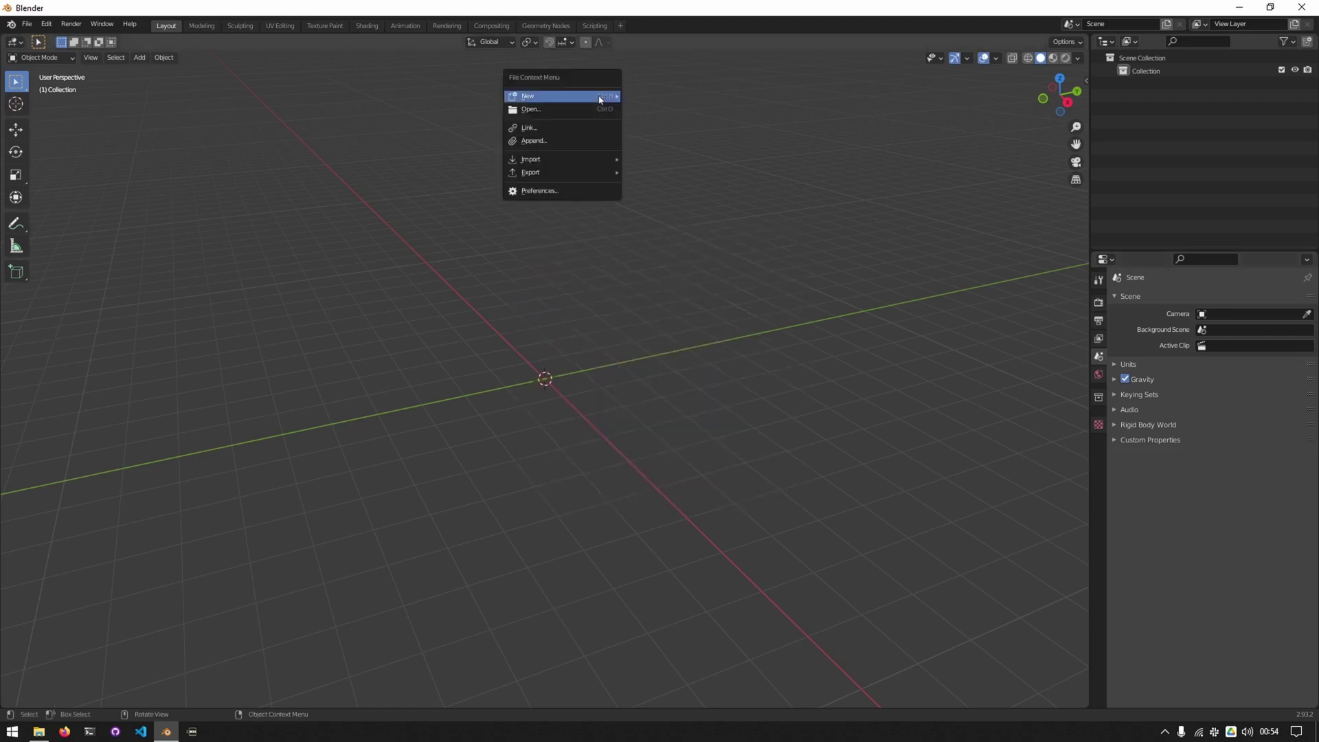
pyautogui.click(590, 191)
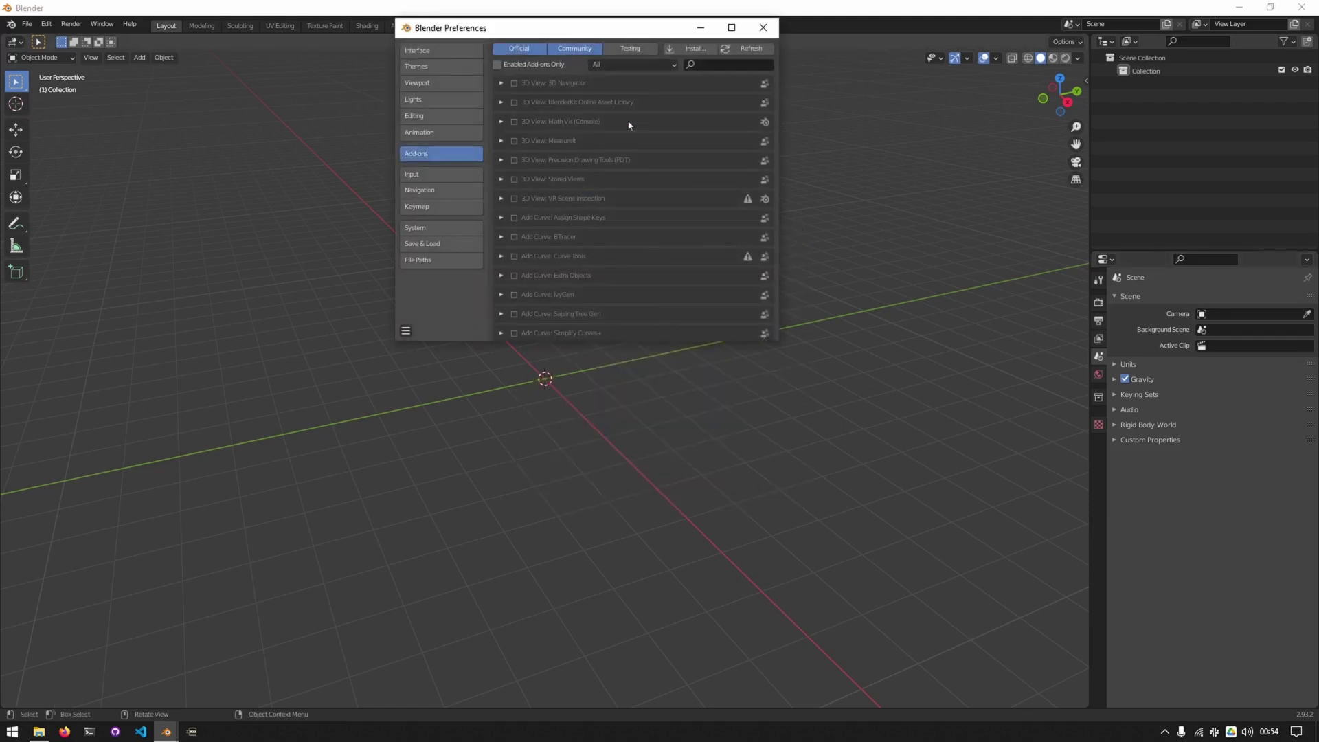
# Step: Install Ravage2-PRO-2.1.0.zip from the Desktop and expand the Material: Ravage entry
pyautogui.click(680, 49)
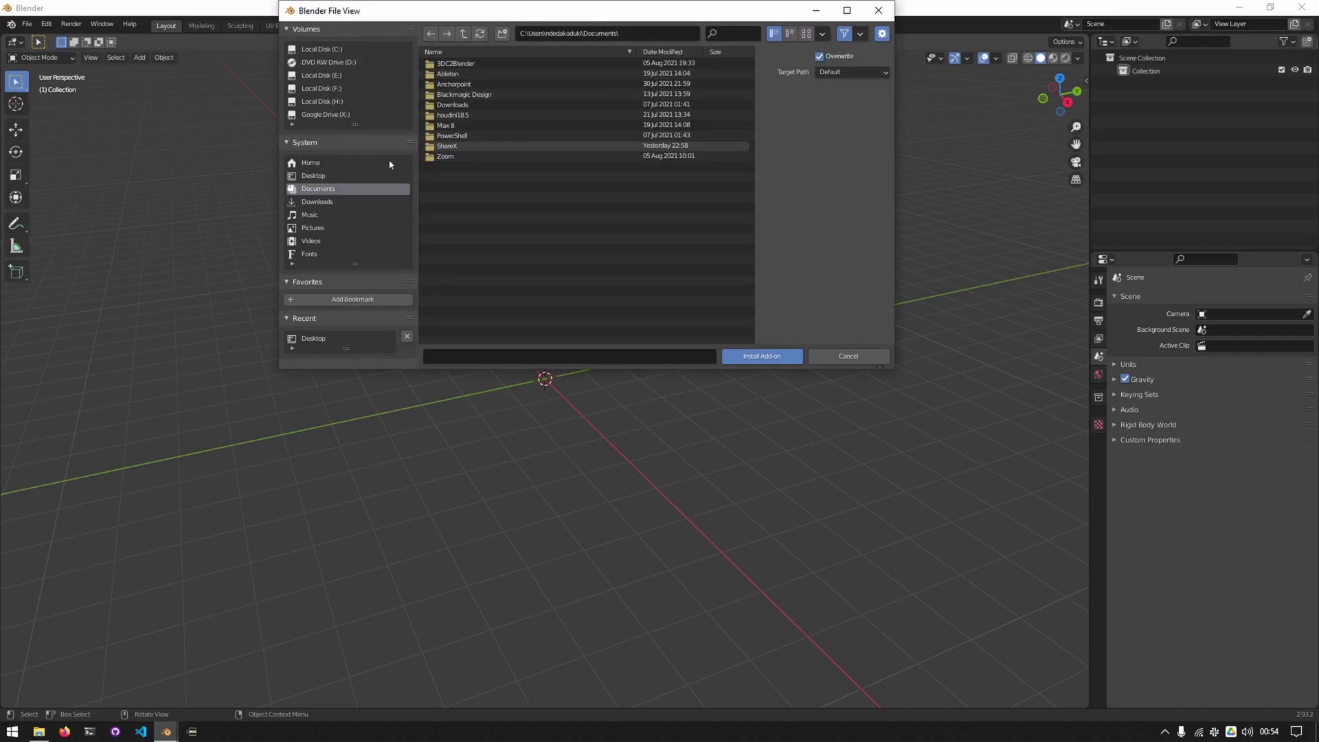
pyautogui.click(348, 176)
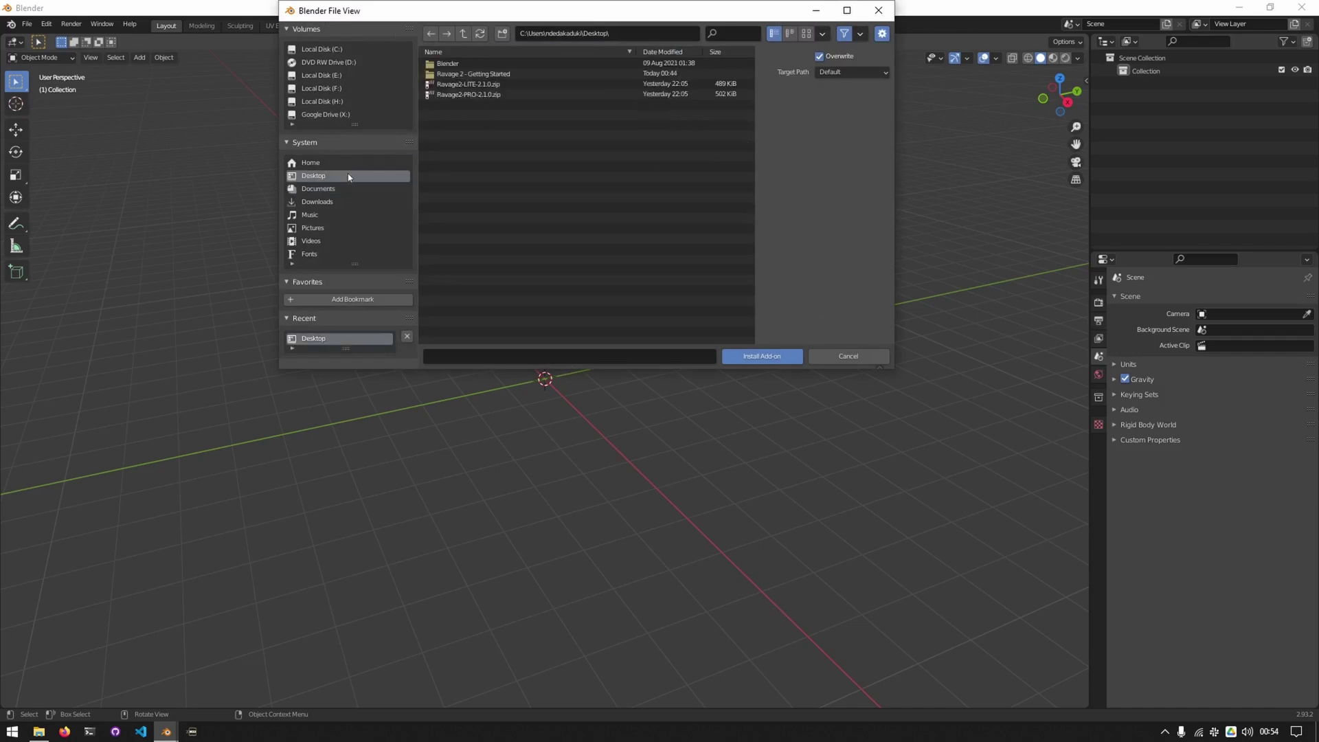
pyautogui.click(491, 96)
pyautogui.click(760, 356)
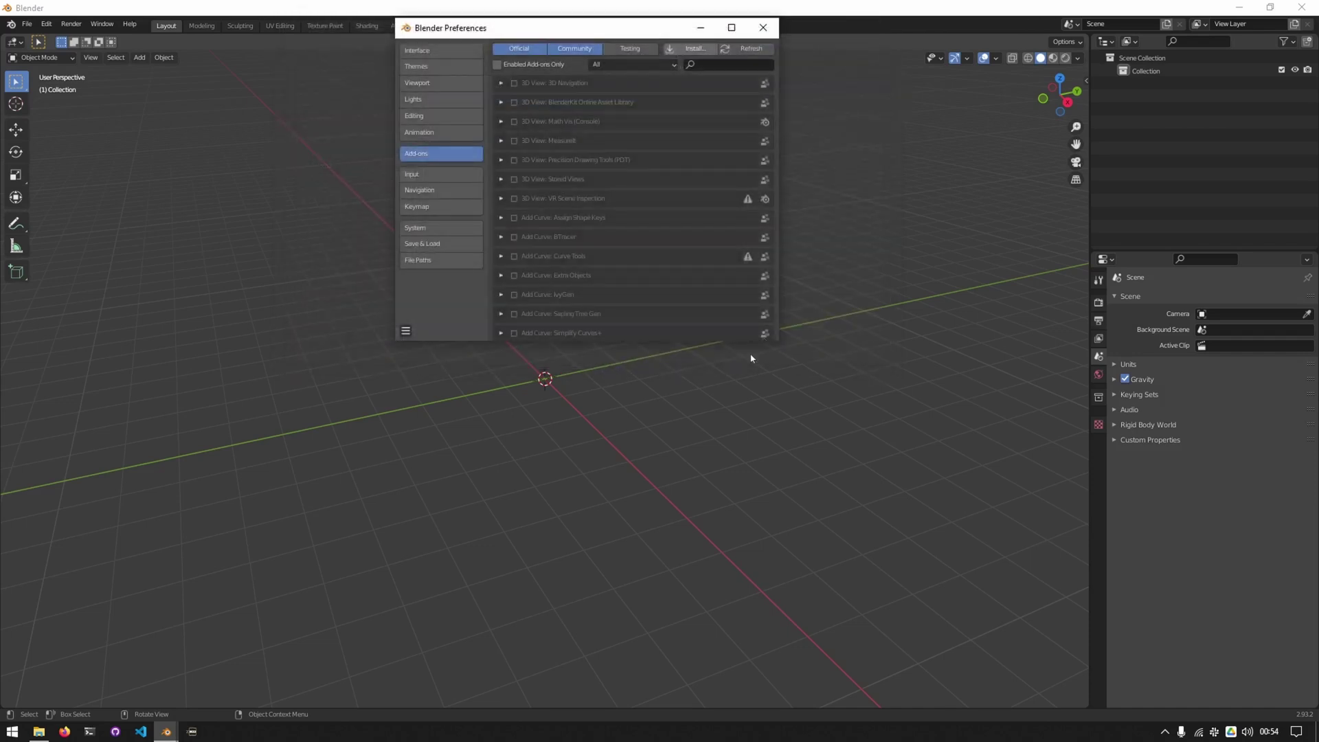
pyautogui.click(501, 83)
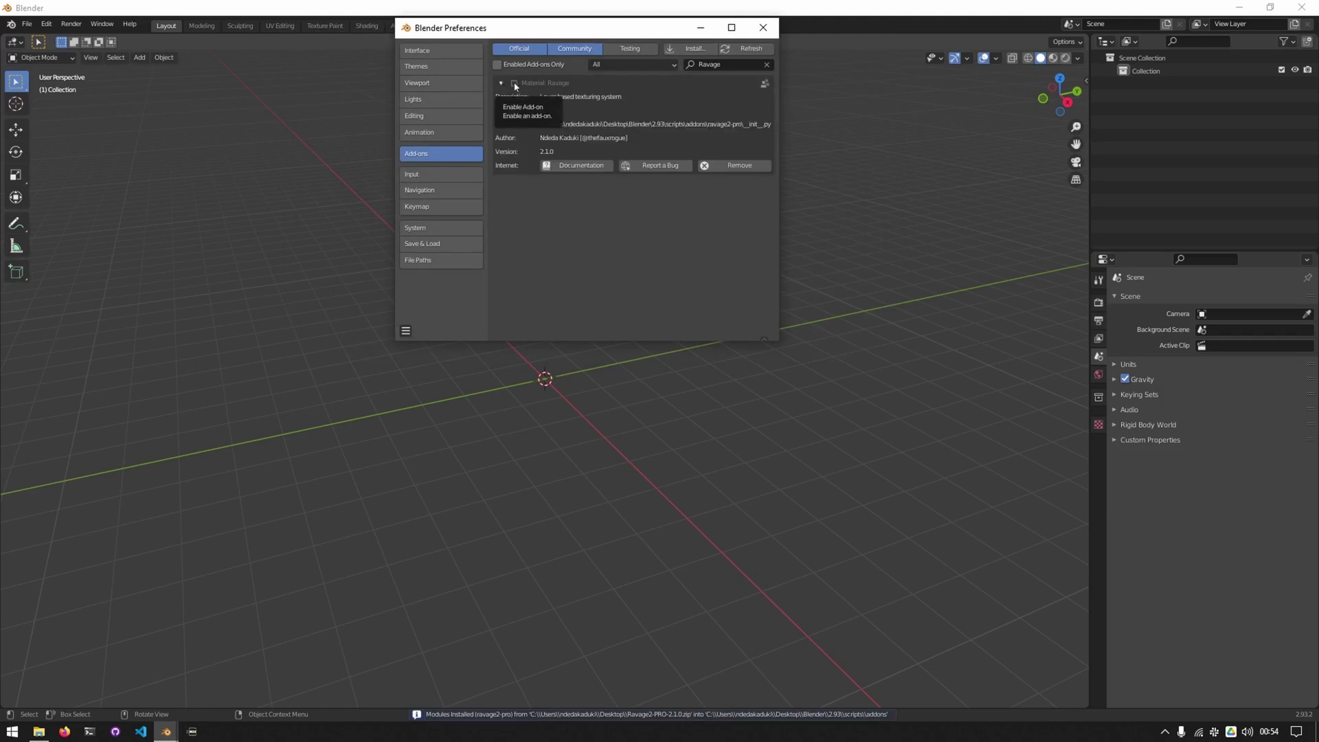
# Step: Enable Material: Ravage and review its Assets, Keymaps, Release Notes and Defaults tabs
pyautogui.click(515, 84)
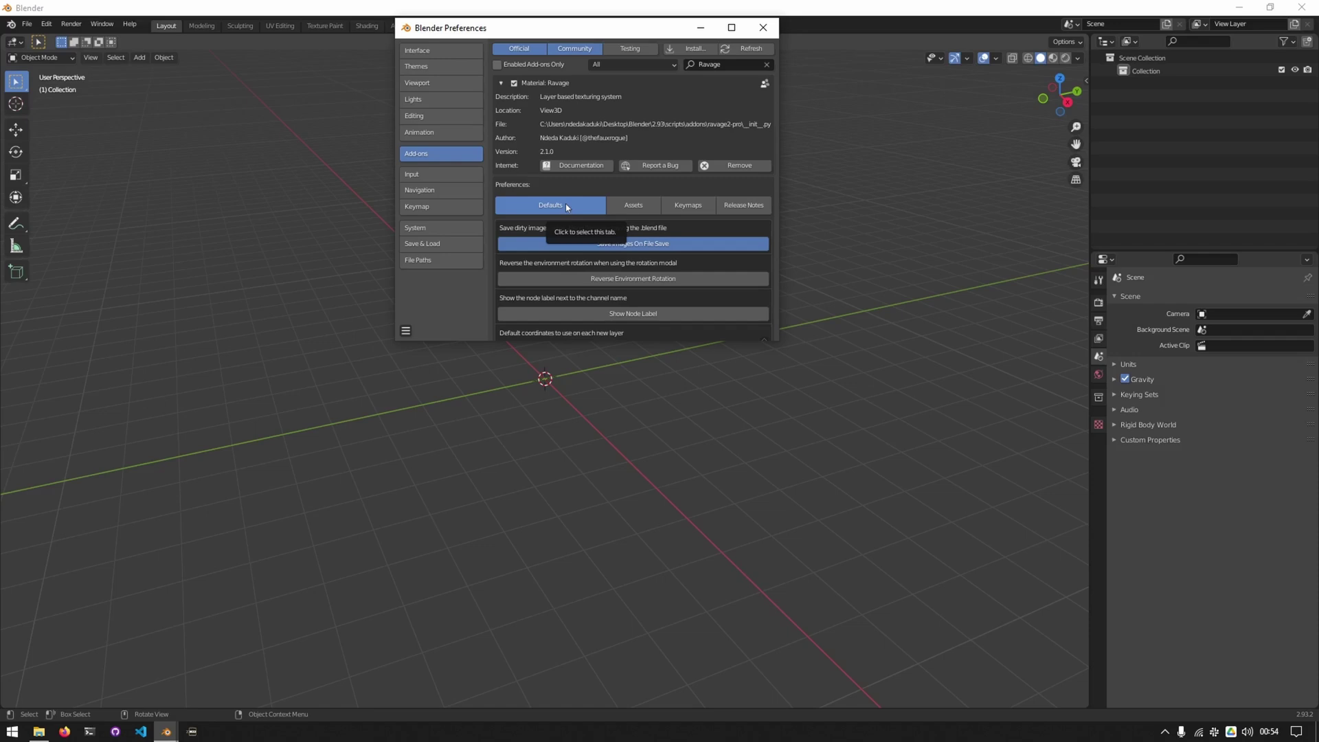
pyautogui.click(632, 204)
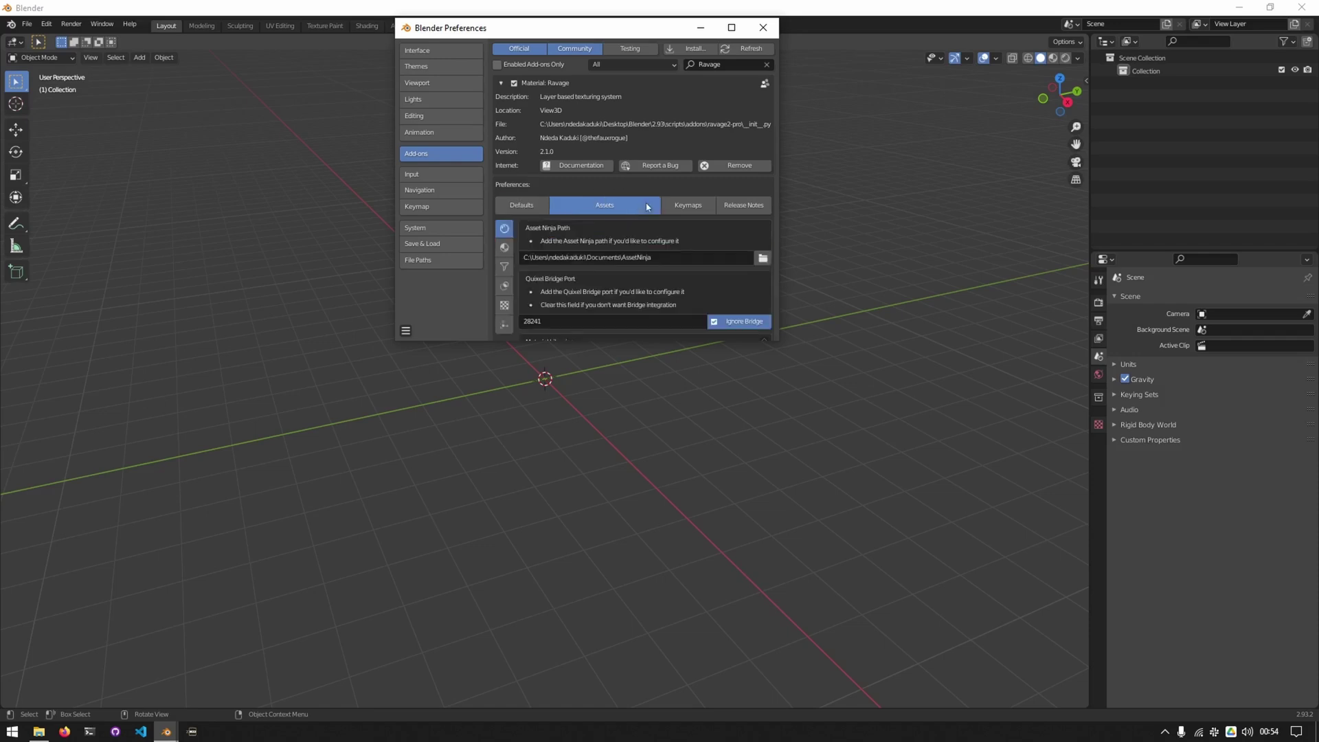
pyautogui.click(701, 205)
pyautogui.click(741, 206)
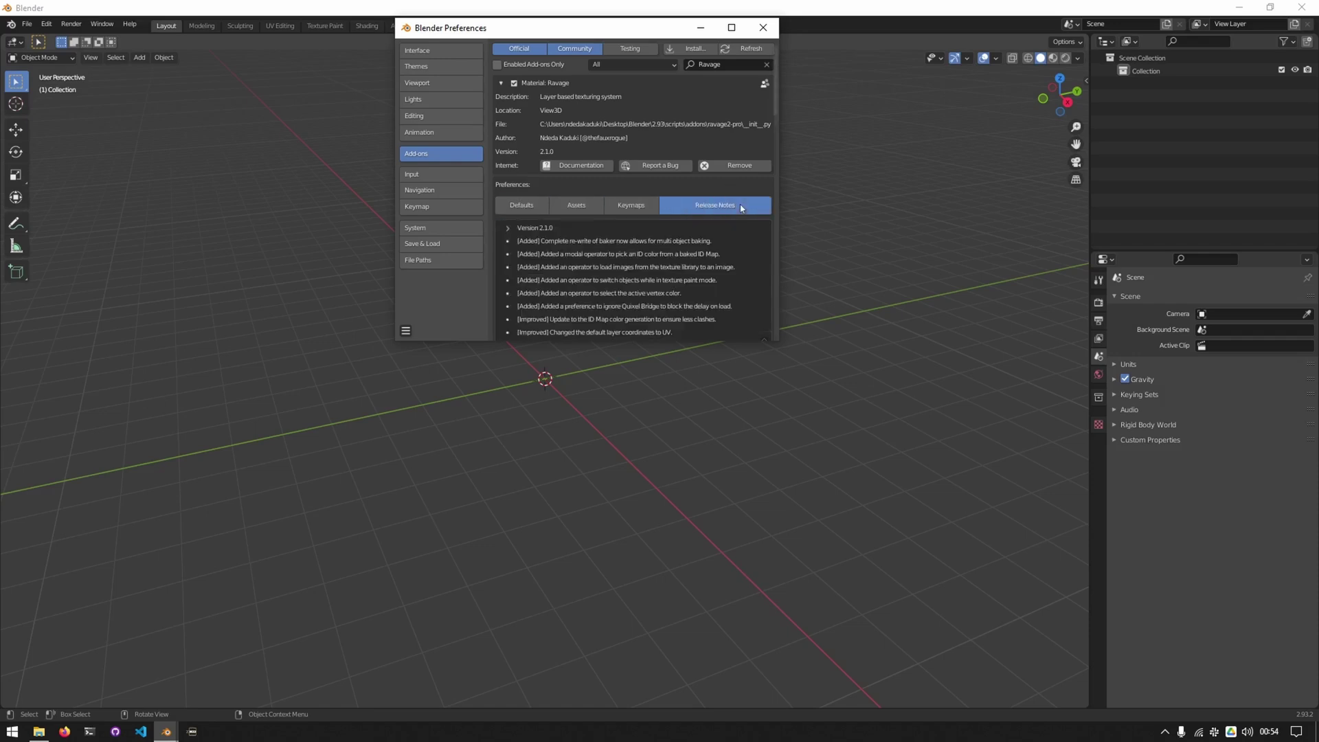
pyautogui.click(534, 208)
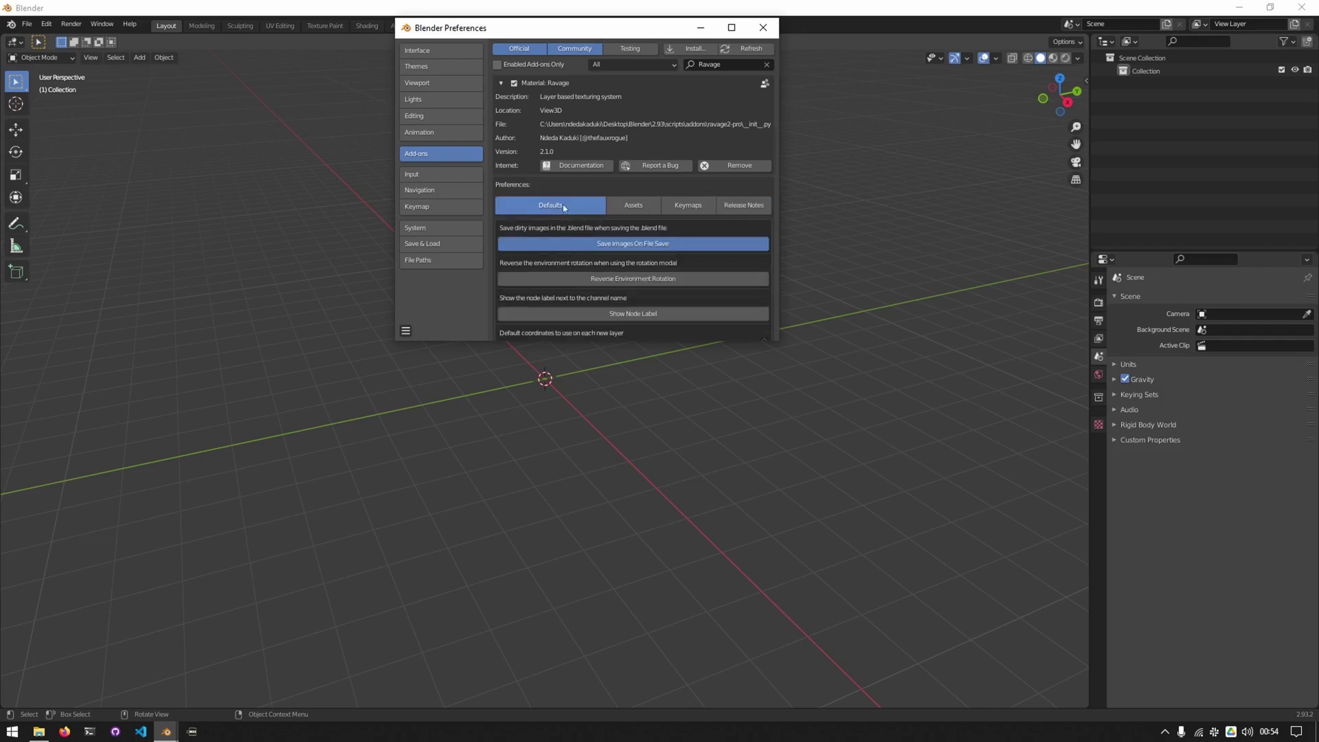
pyautogui.click(641, 206)
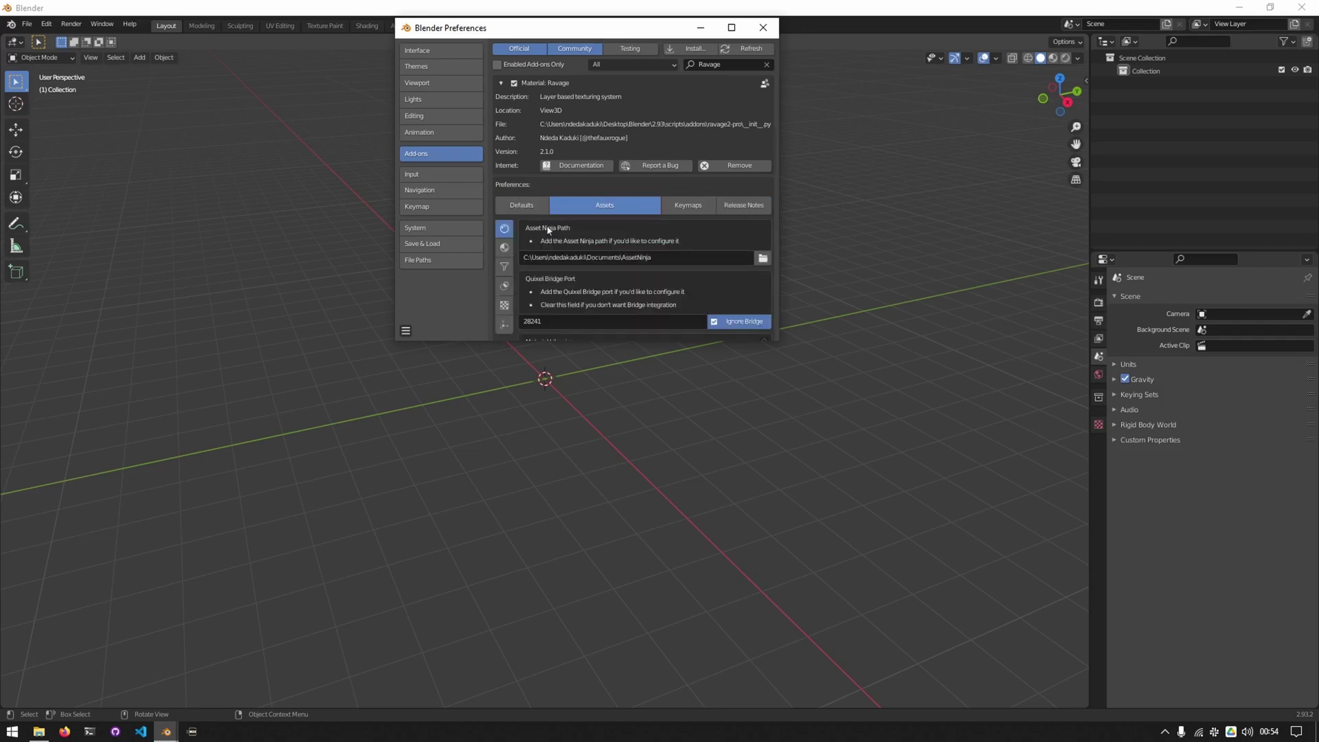
pyautogui.click(526, 206)
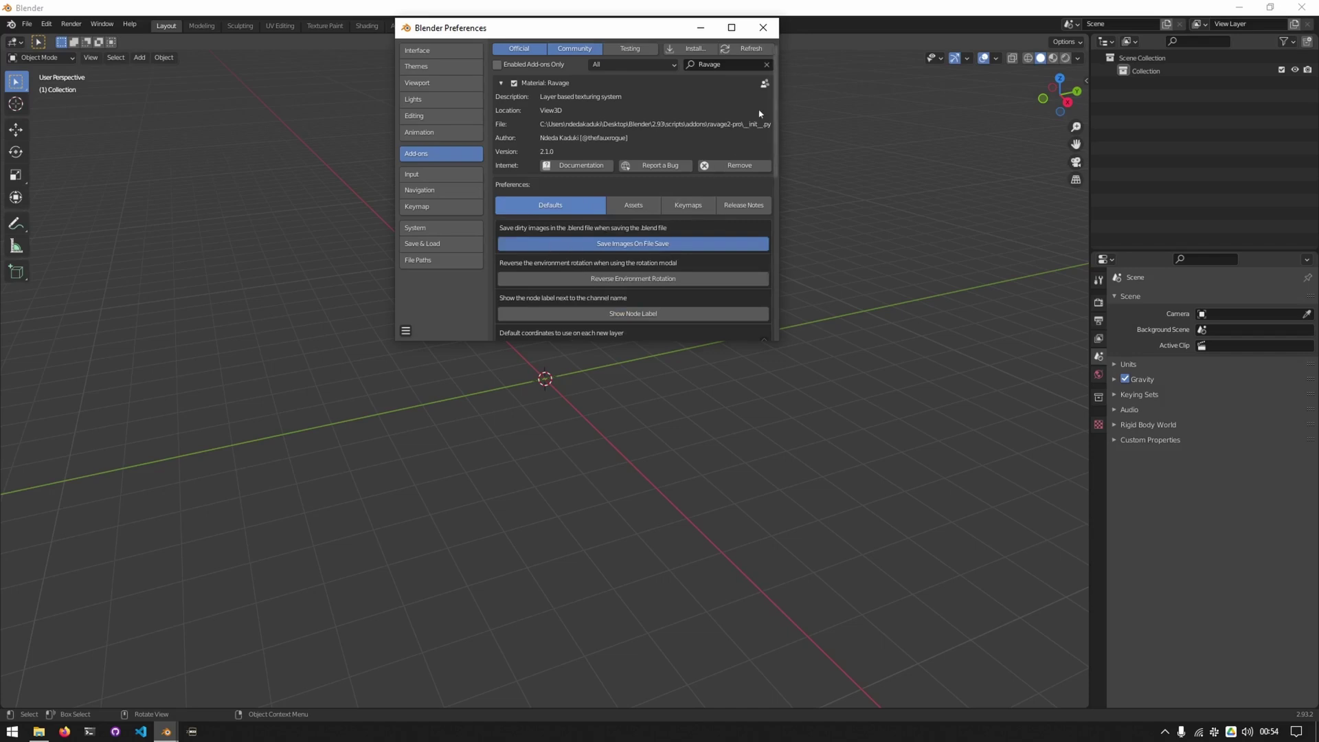
pyautogui.moveTo(776, 106); pyautogui.dragTo(779, 154)
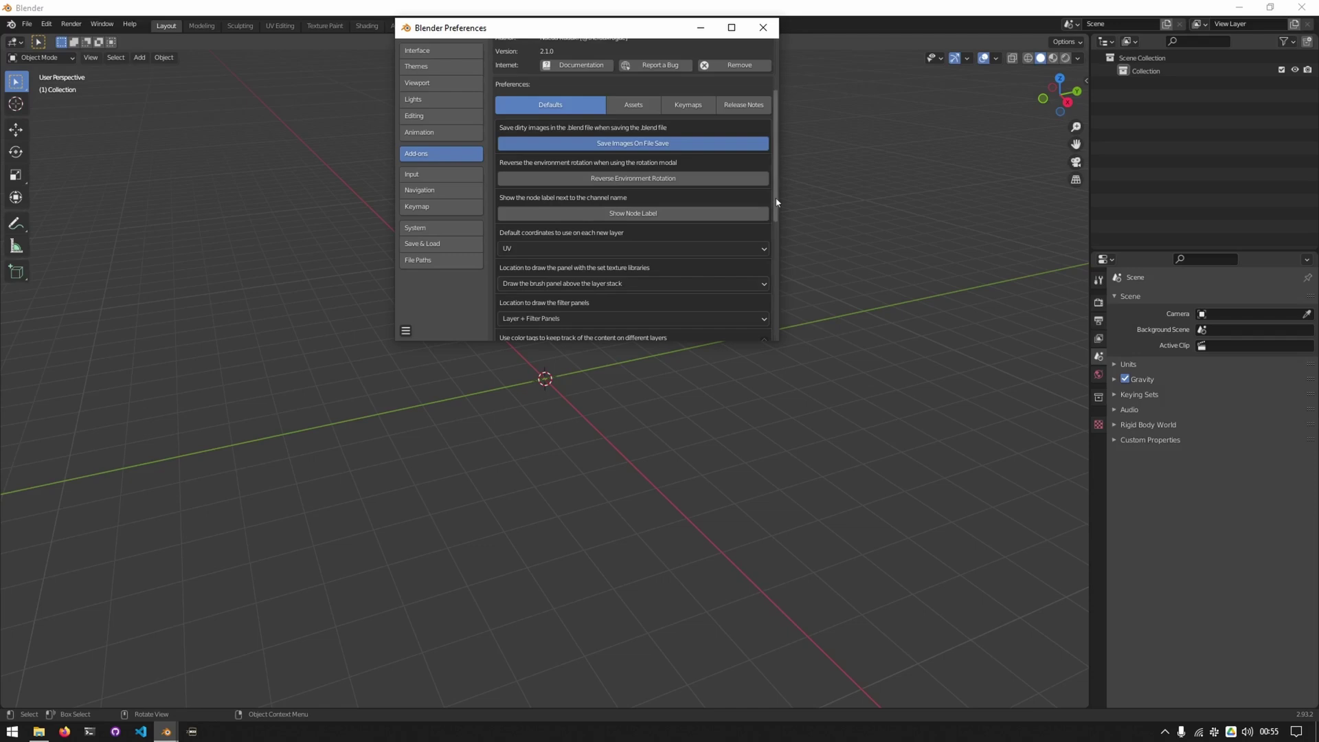
pyautogui.moveTo(777, 202); pyautogui.dragTo(778, 247)
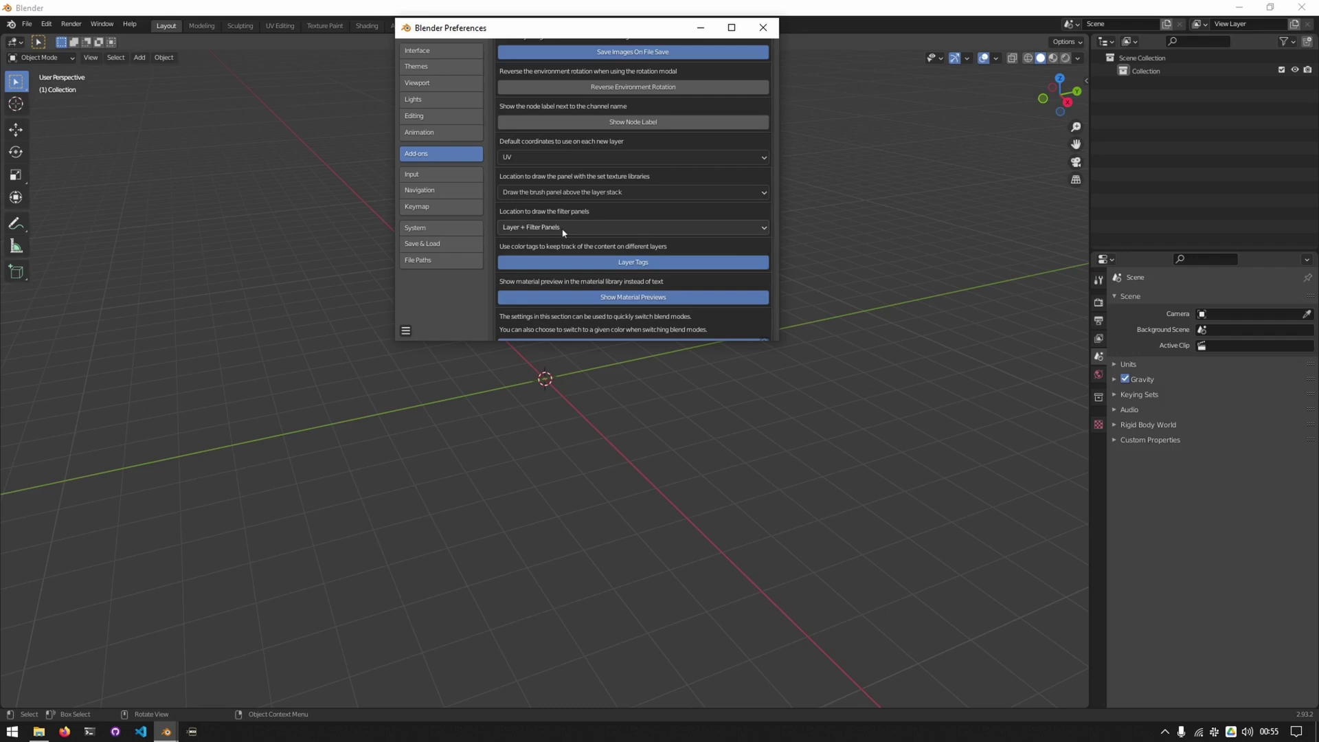
pyautogui.moveTo(778, 204); pyautogui.dragTo(774, 260)
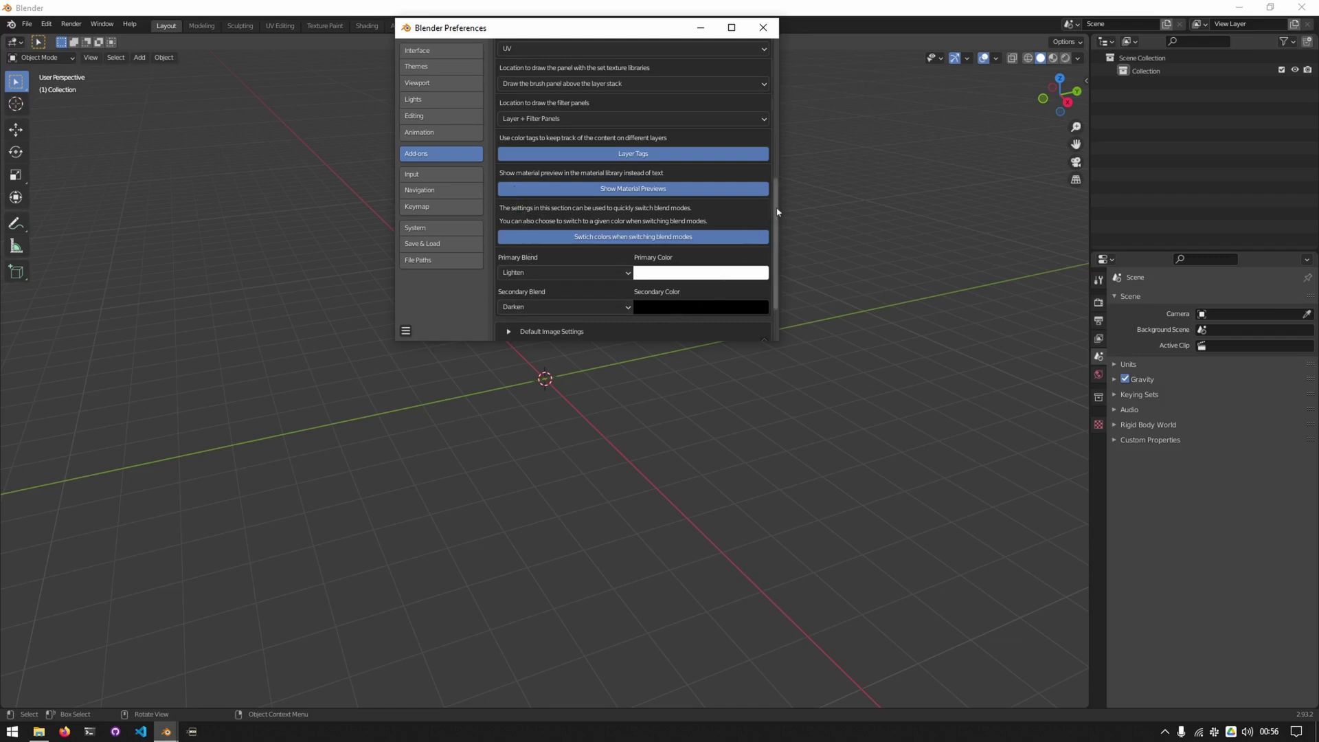
pyautogui.scroll(-2, 778, 211)
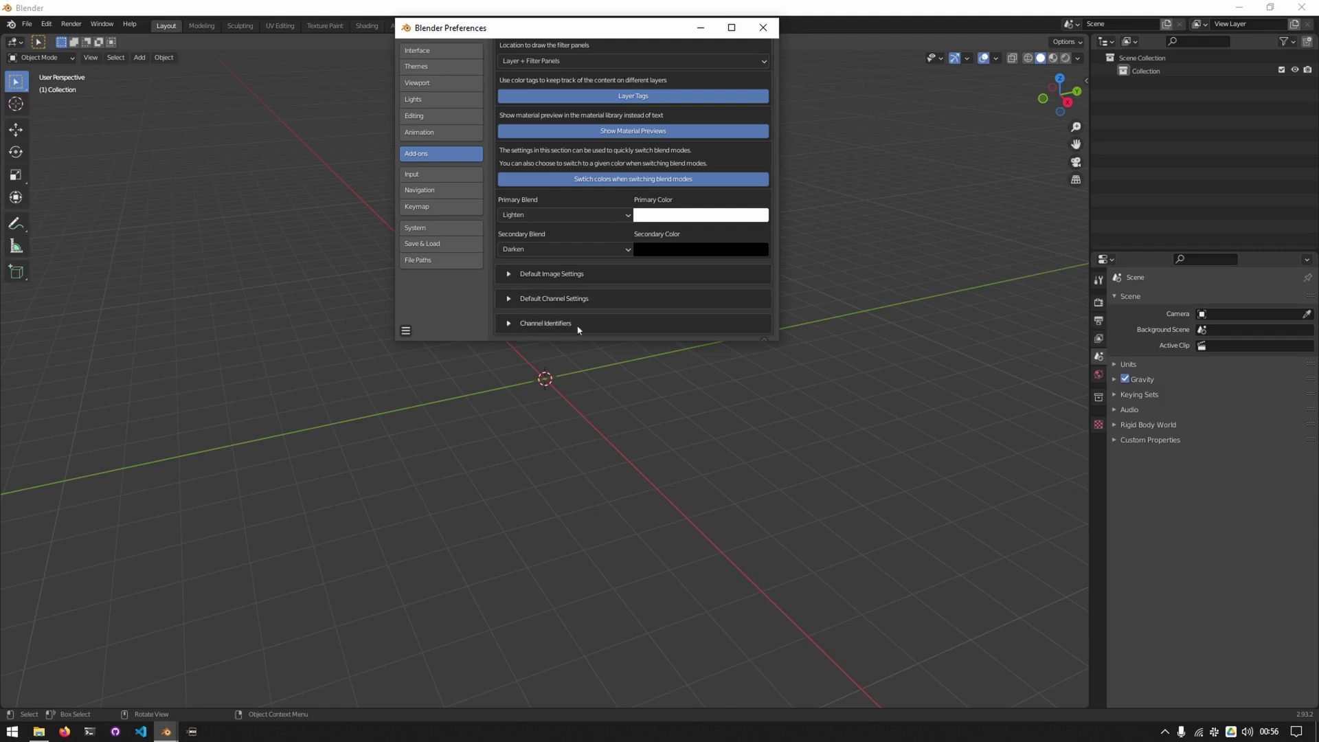
# Step: Expand Default Image Settings and Default Channel Settings, then scroll down to the channel grid
pyautogui.click(533, 274)
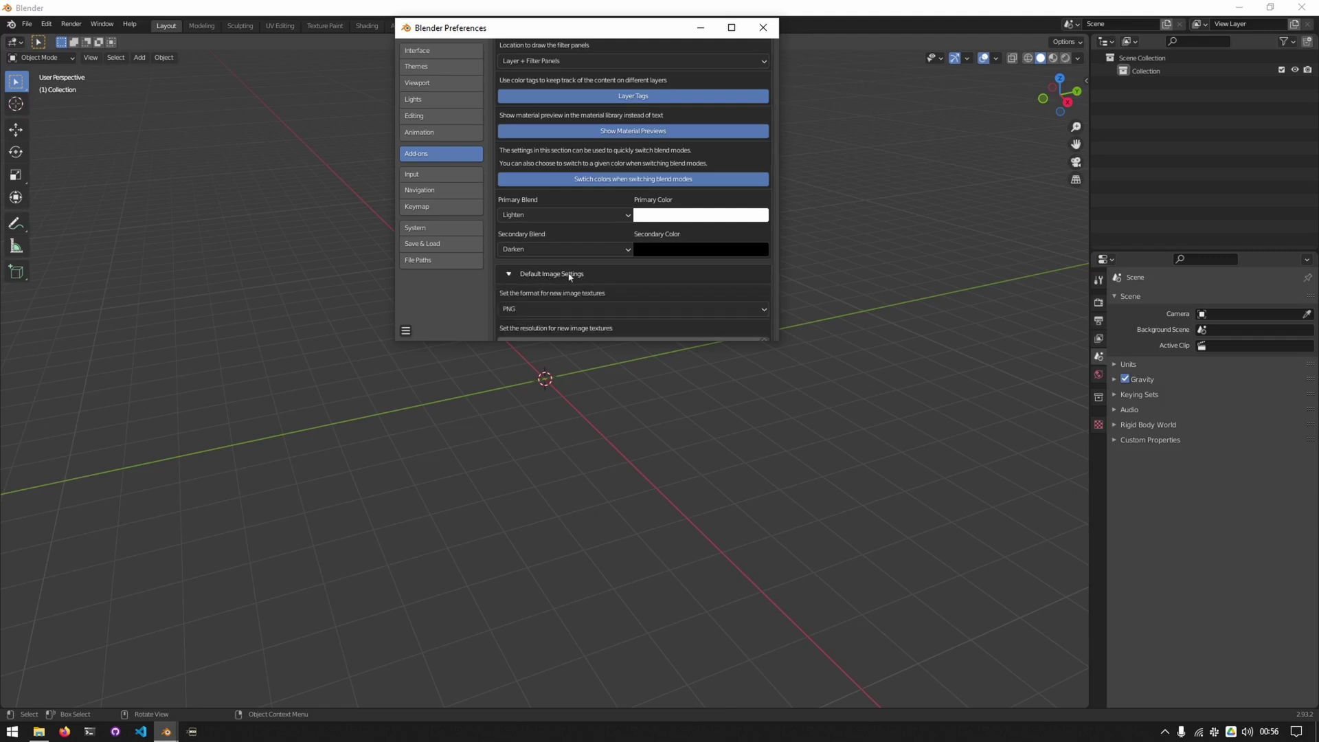
pyautogui.moveTo(775, 206); pyautogui.dragTo(774, 271)
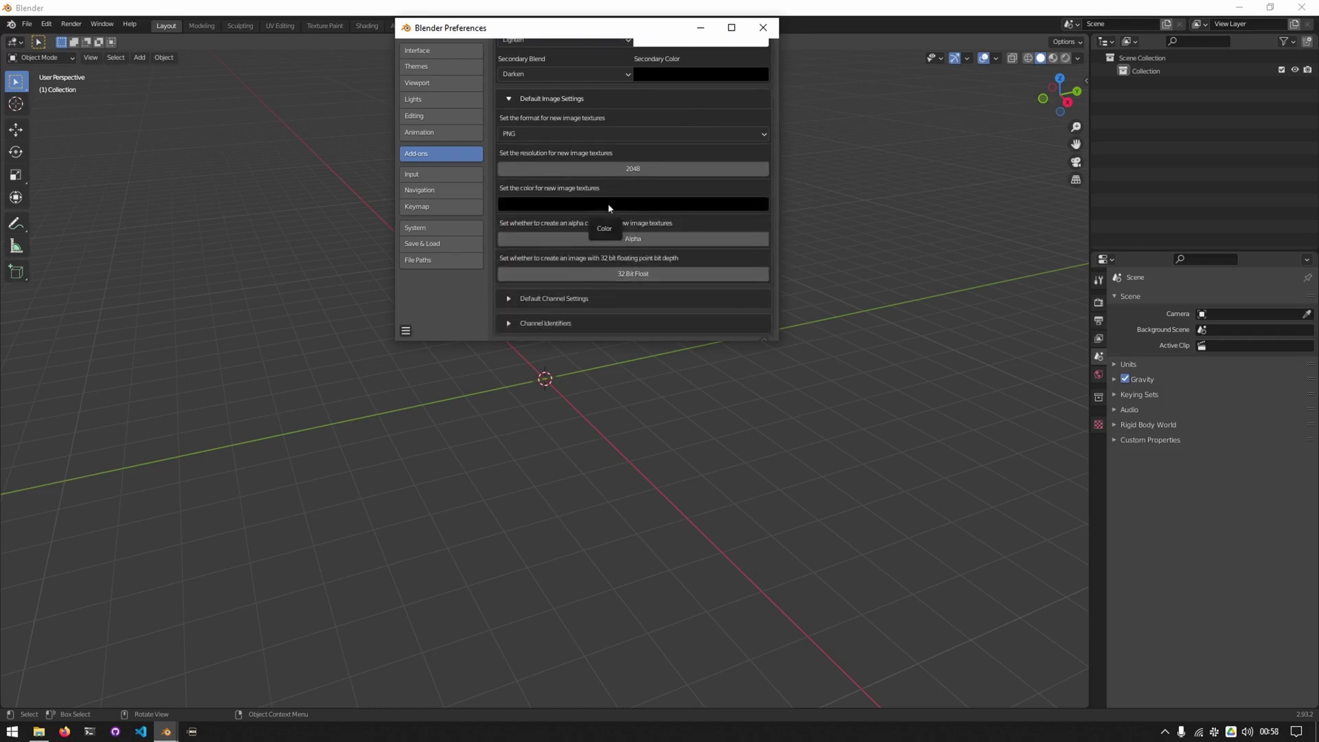
pyautogui.click(566, 300)
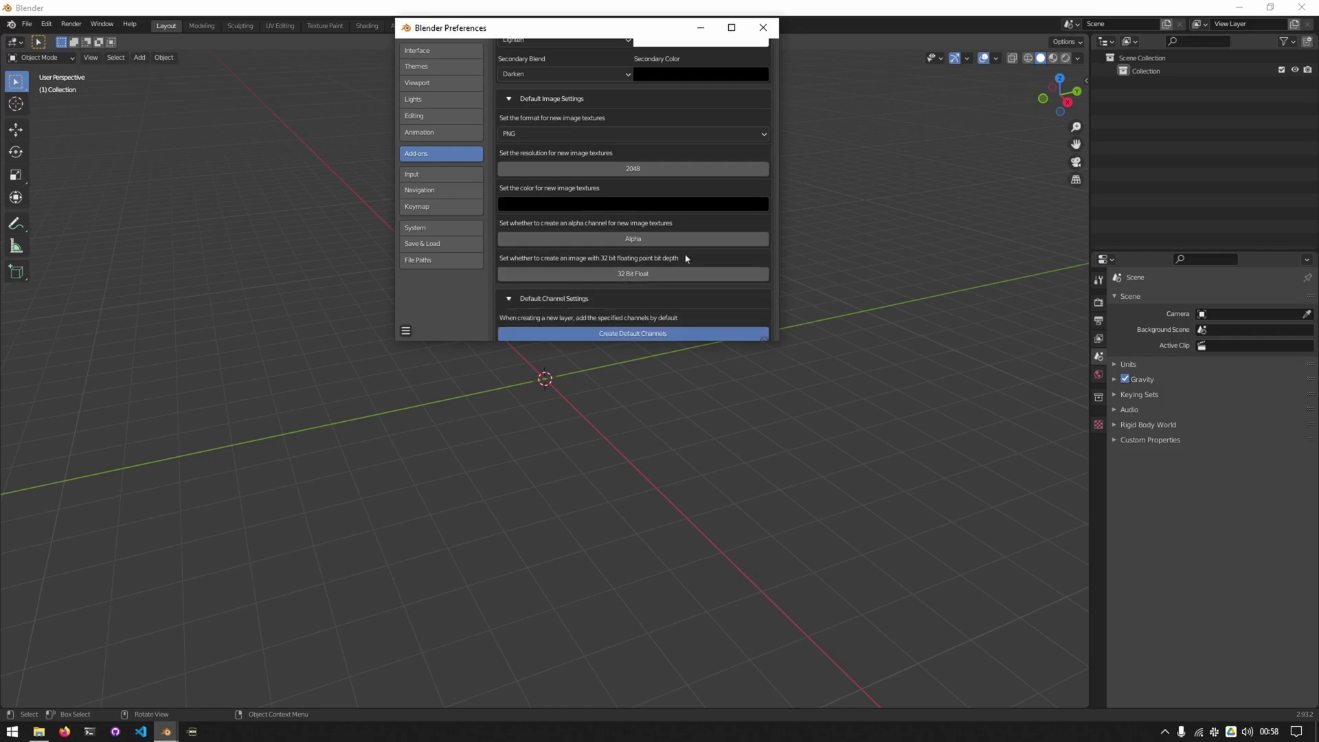
pyautogui.moveTo(775, 221); pyautogui.dragTo(771, 276)
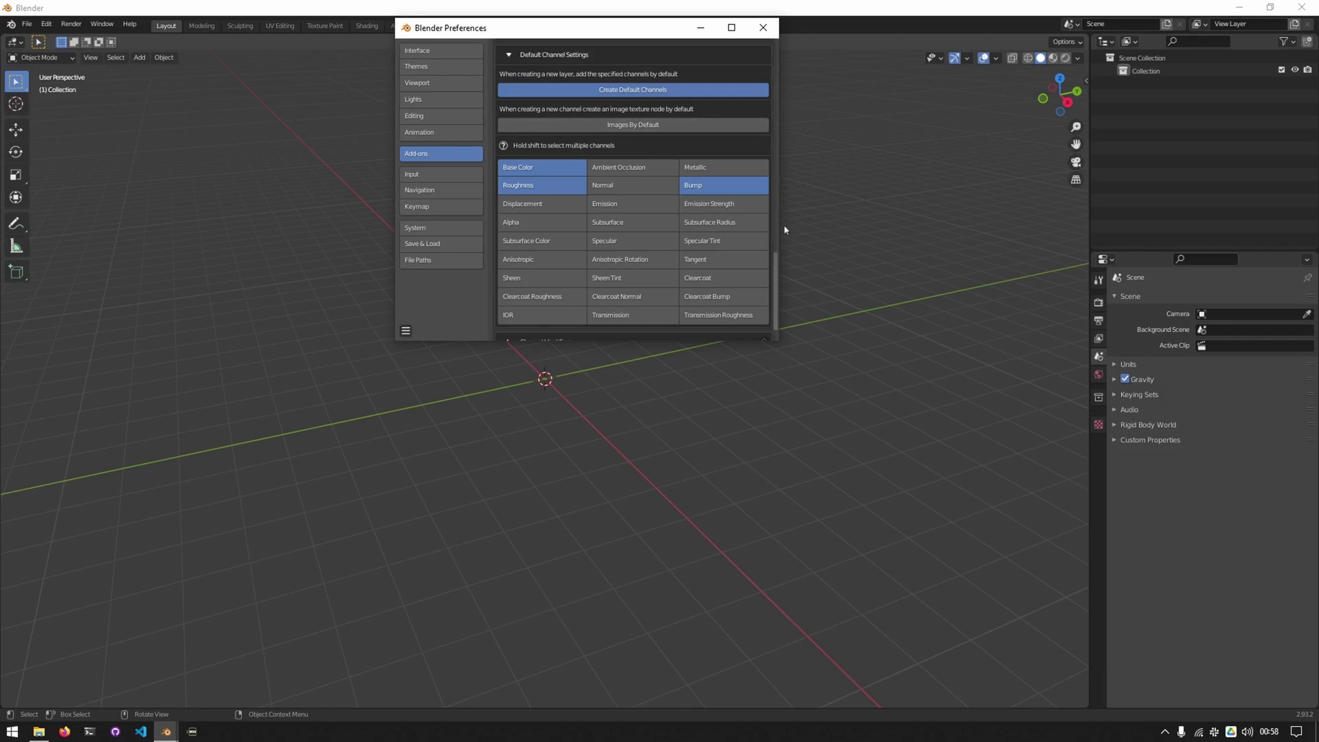
pyautogui.scroll(-1, 779, 283)
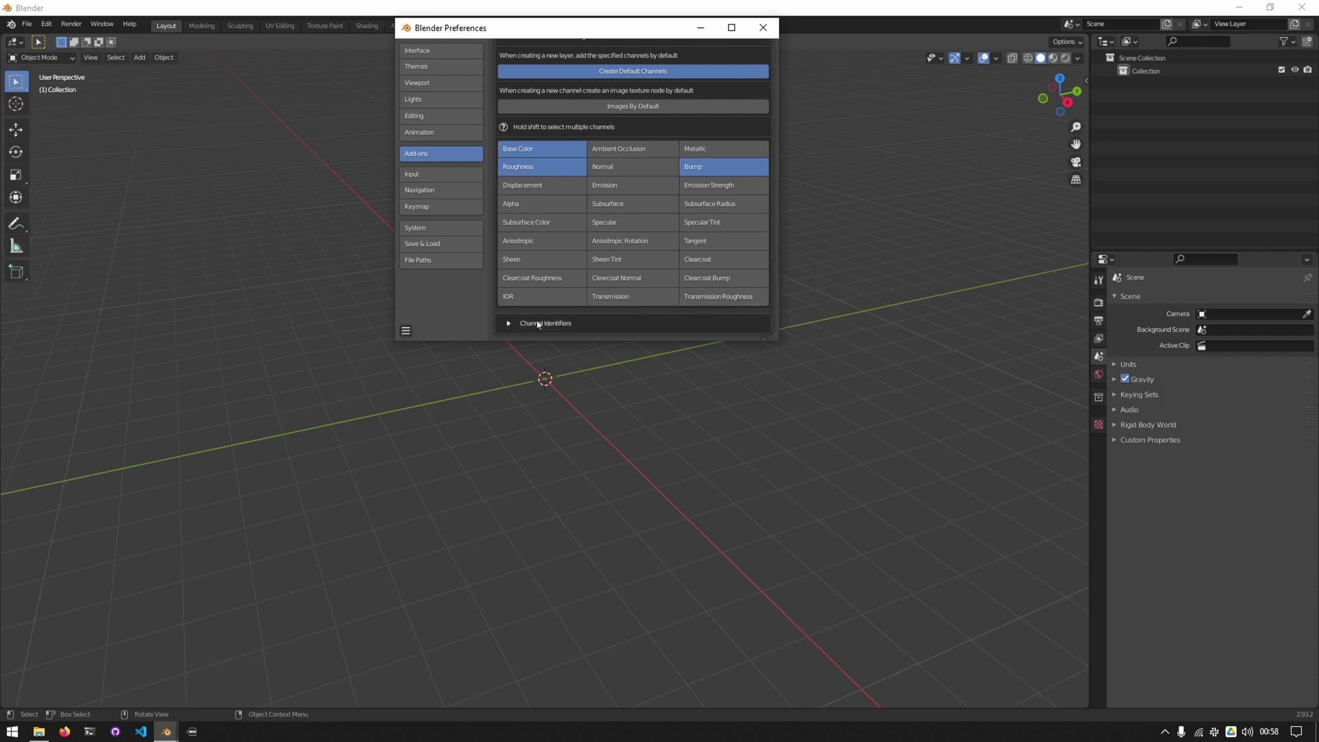
# Step: Expand the Channel Identifiers, reset them to defaults, and edit the Displacement identifiers
pyautogui.click(537, 324)
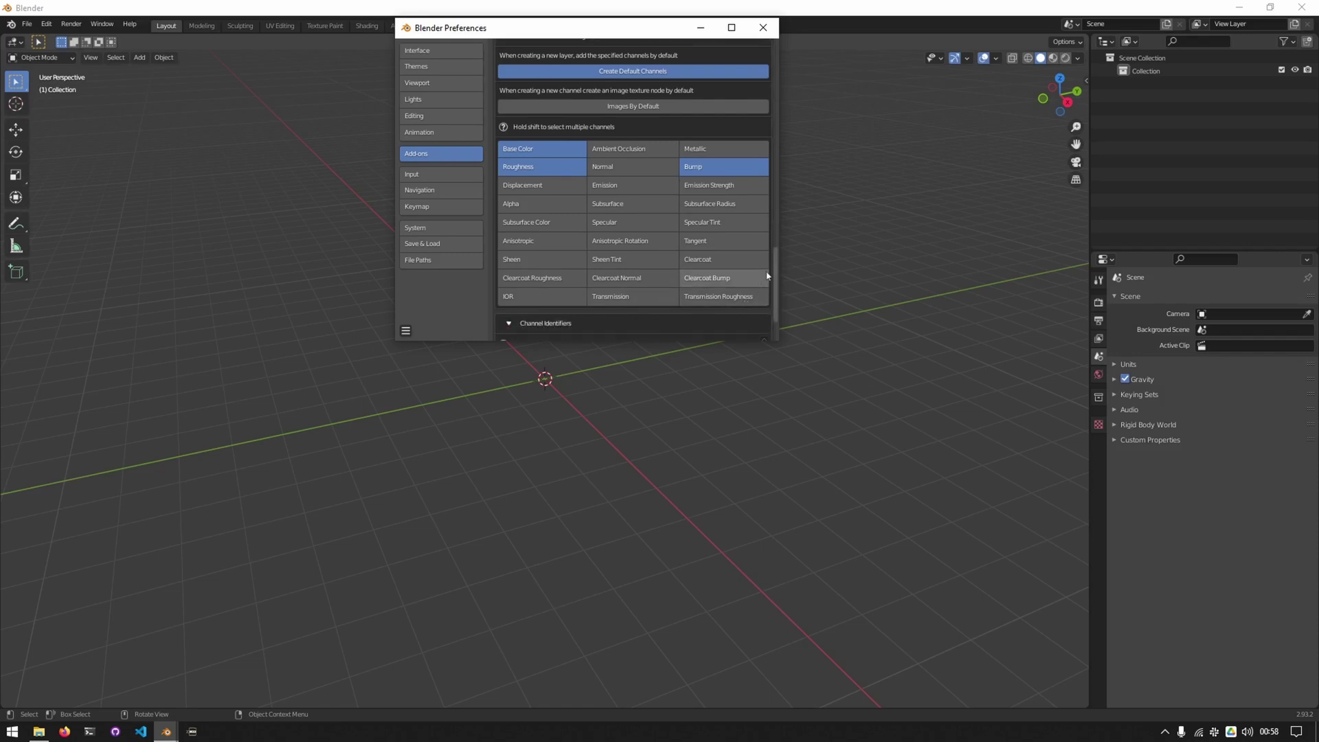
pyautogui.scroll(-3, 776, 268)
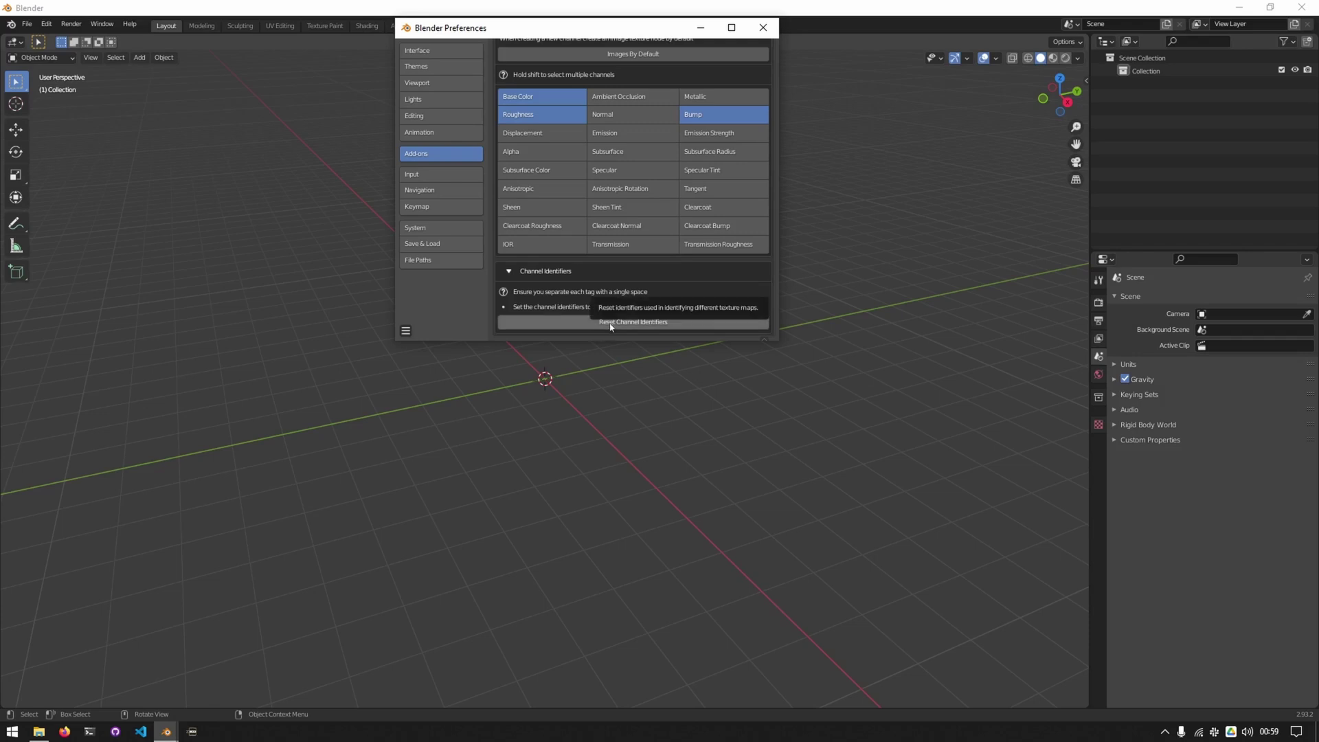
pyautogui.click(611, 323)
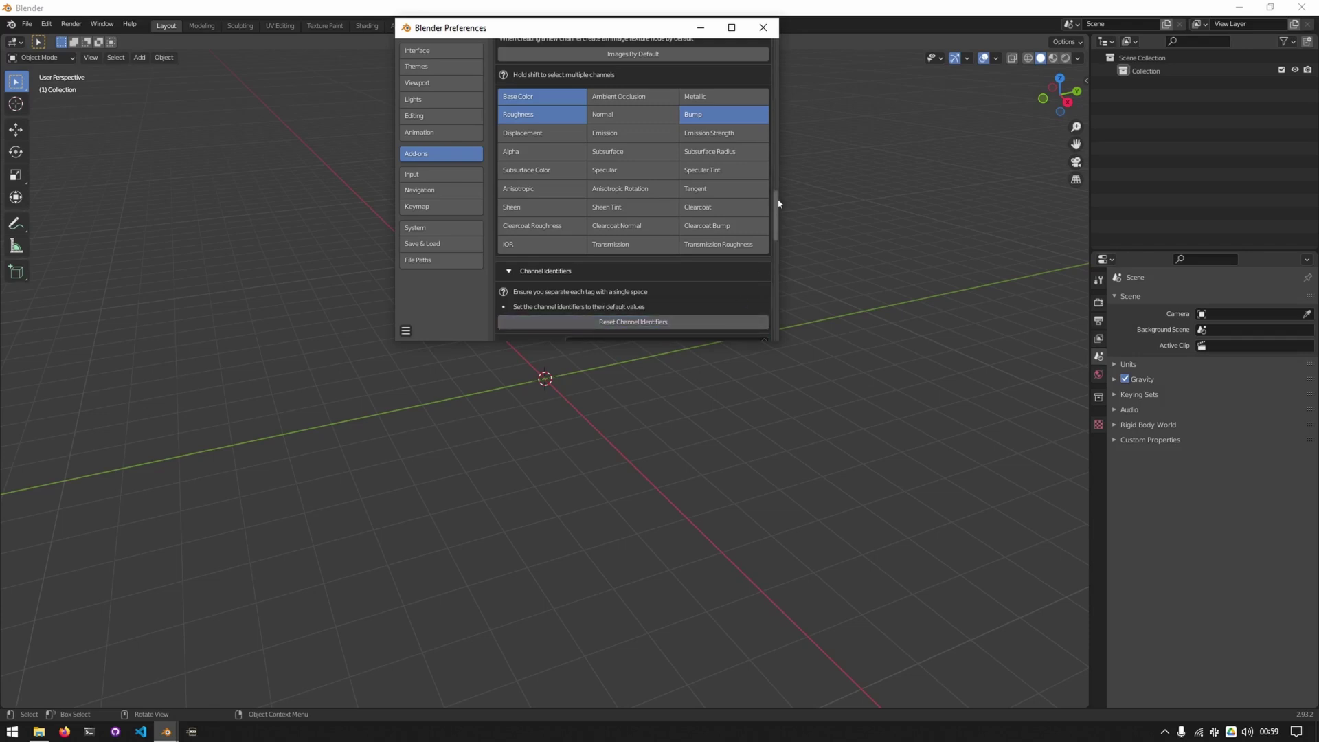
pyautogui.moveTo(776, 208); pyautogui.dragTo(772, 247)
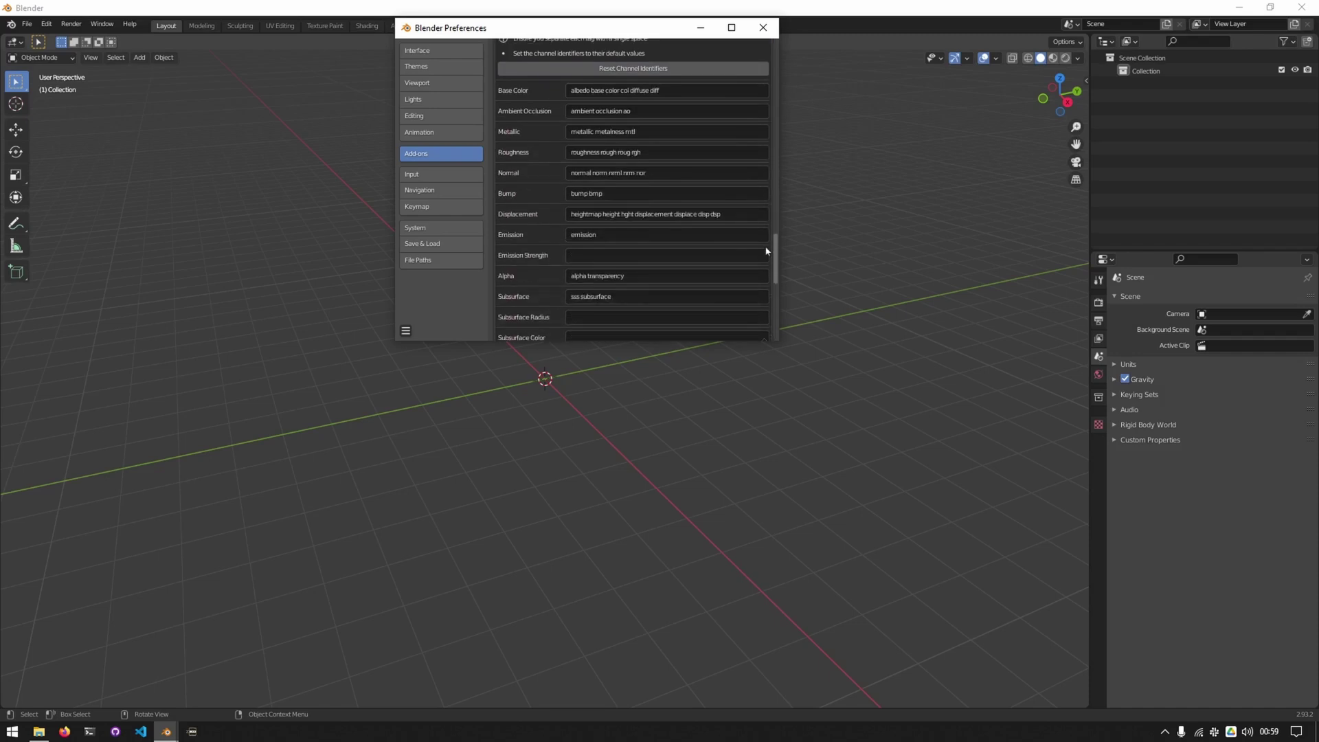
pyautogui.click(584, 215)
pyautogui.hotkey('ctrl', 'c')
pyautogui.press('Return')
# Step: Append the displacement names (heightmap height hght displacement displace disp dsp) to the Bump identifiers
pyautogui.click(610, 195)
pyautogui.click(617, 192)
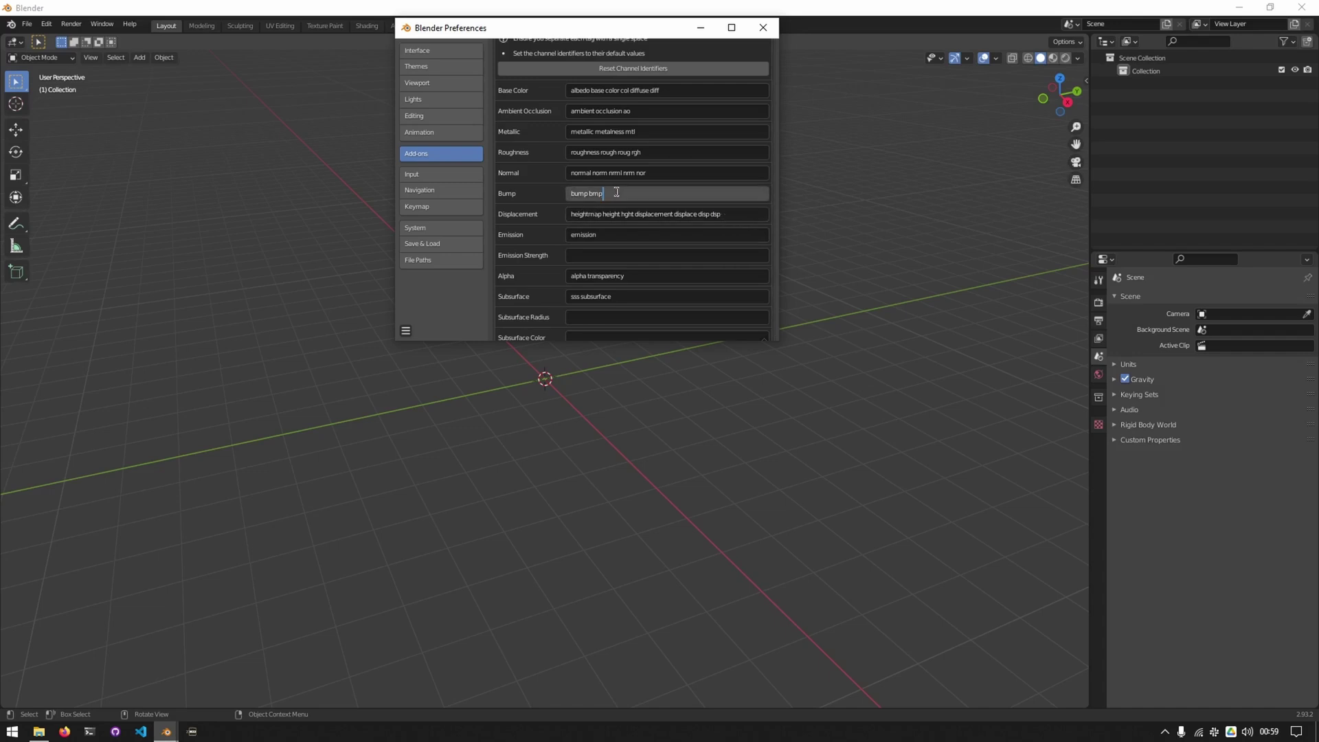
pyautogui.hotkey('ctrl', 'v')
pyautogui.press('Return')
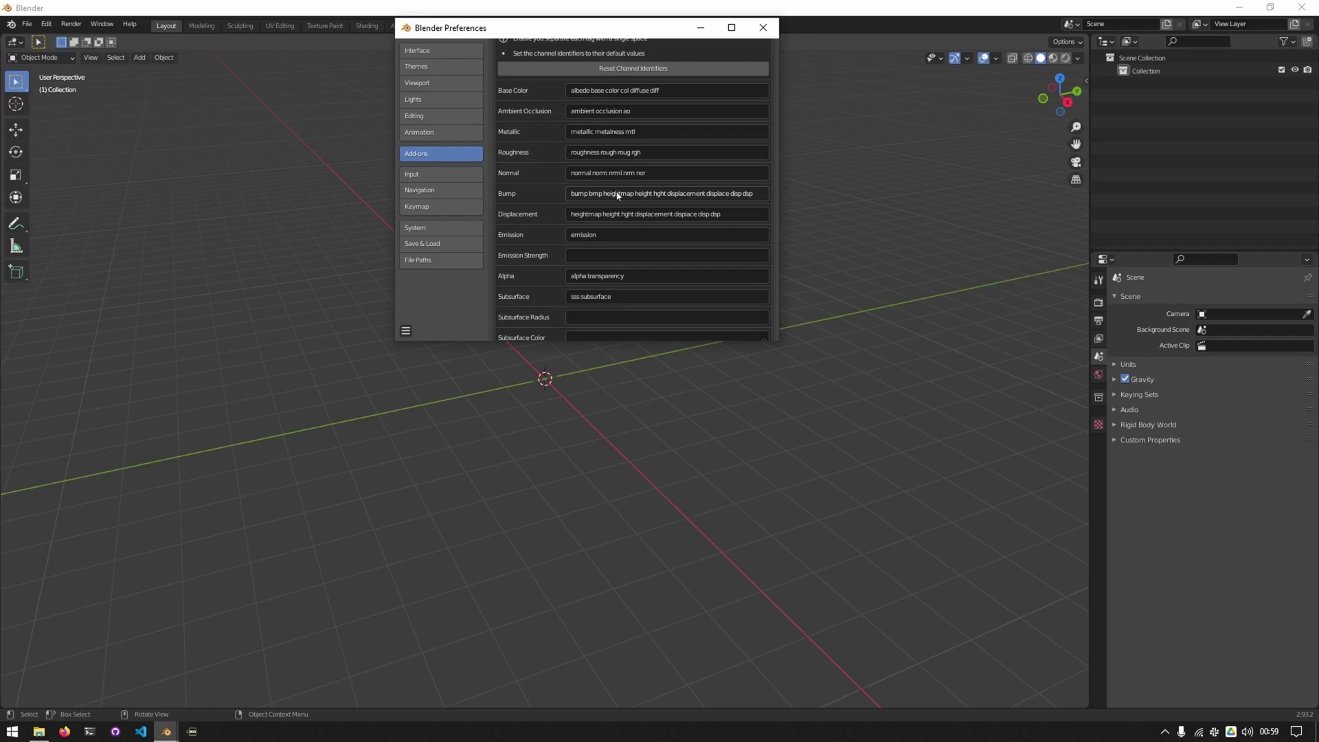
# Step: Set the Asset Ninja Path to F:\CGI\_AssetManagers\AssetNinja
pyautogui.scroll(2, 616, 193)
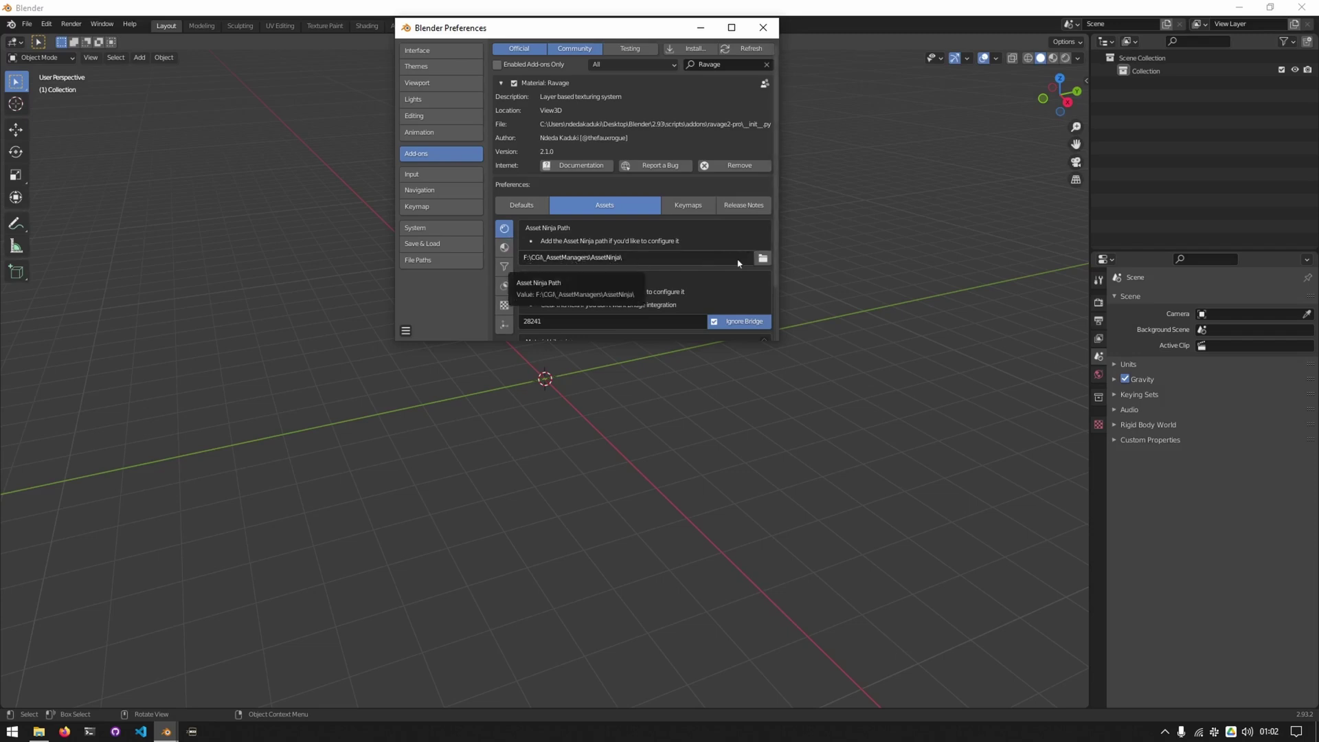
pyautogui.click(763, 258)
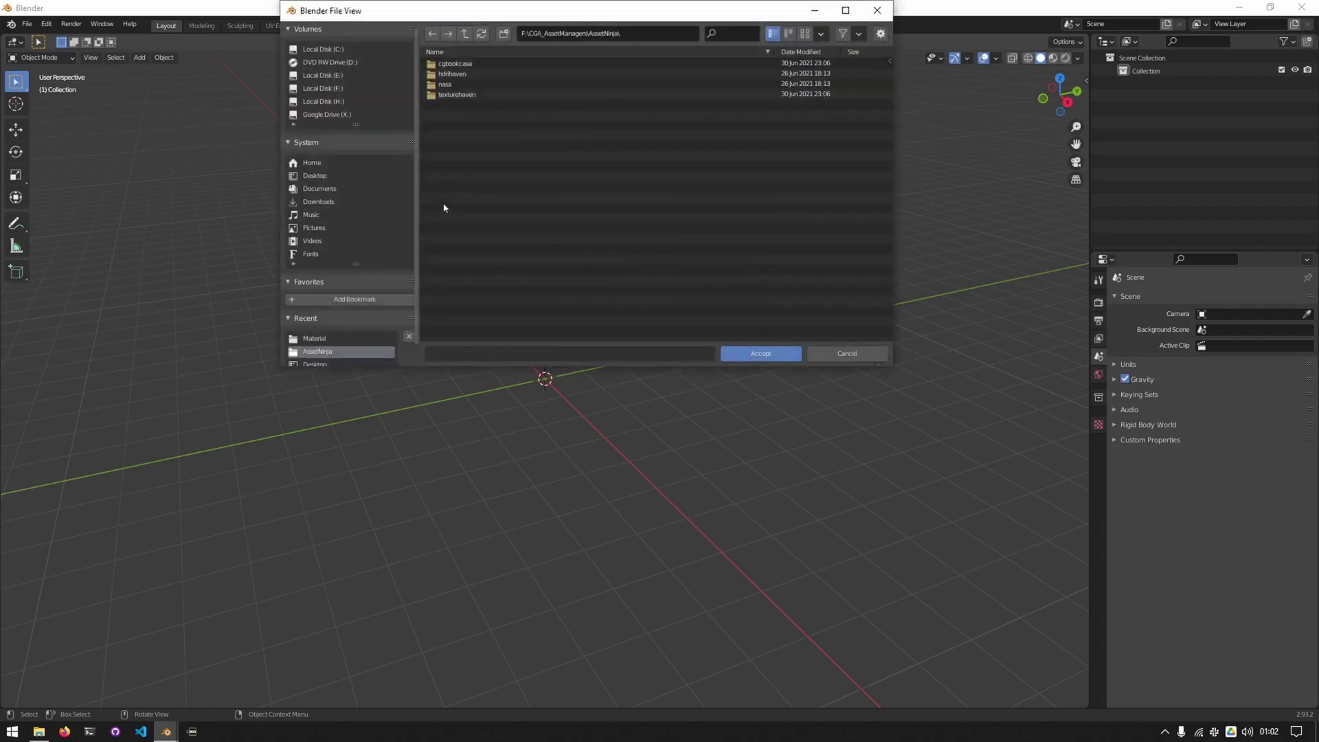
pyautogui.click(343, 89)
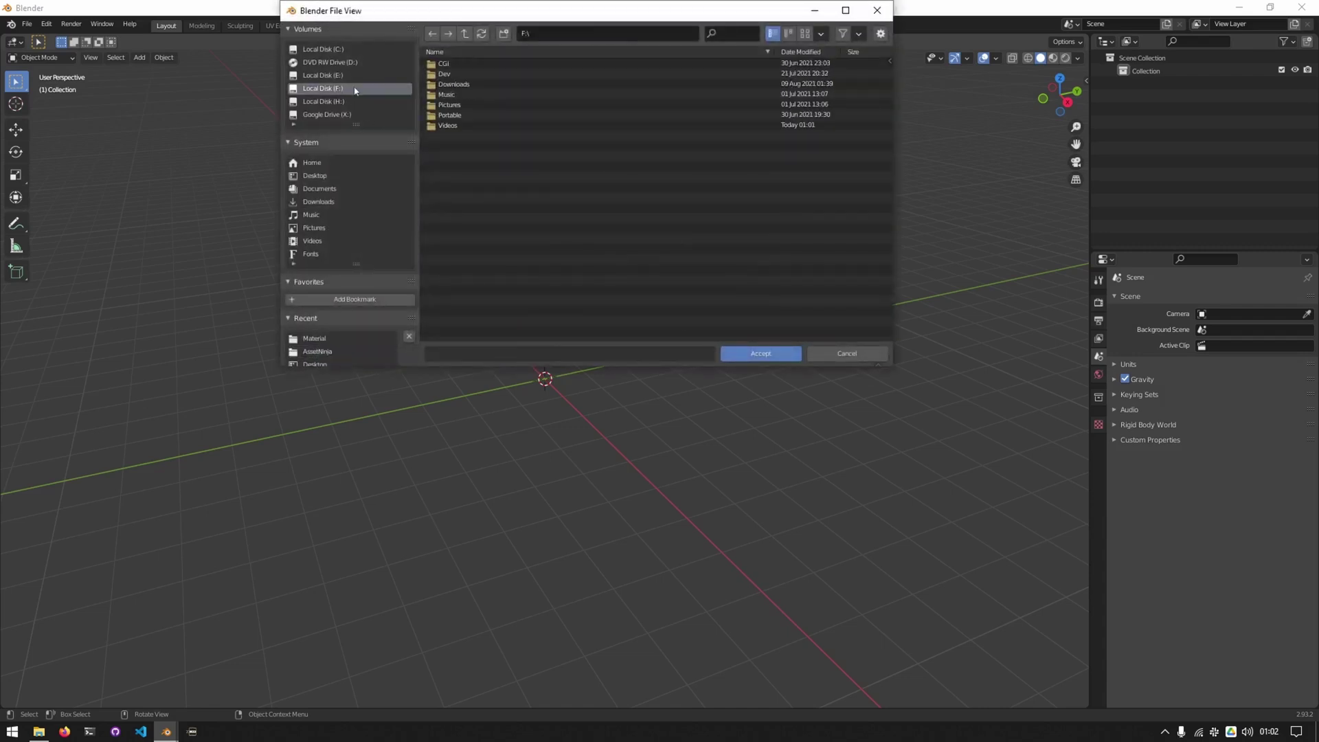
pyautogui.click(450, 64)
pyautogui.doubleClick(470, 64)
pyautogui.doubleClick(472, 63)
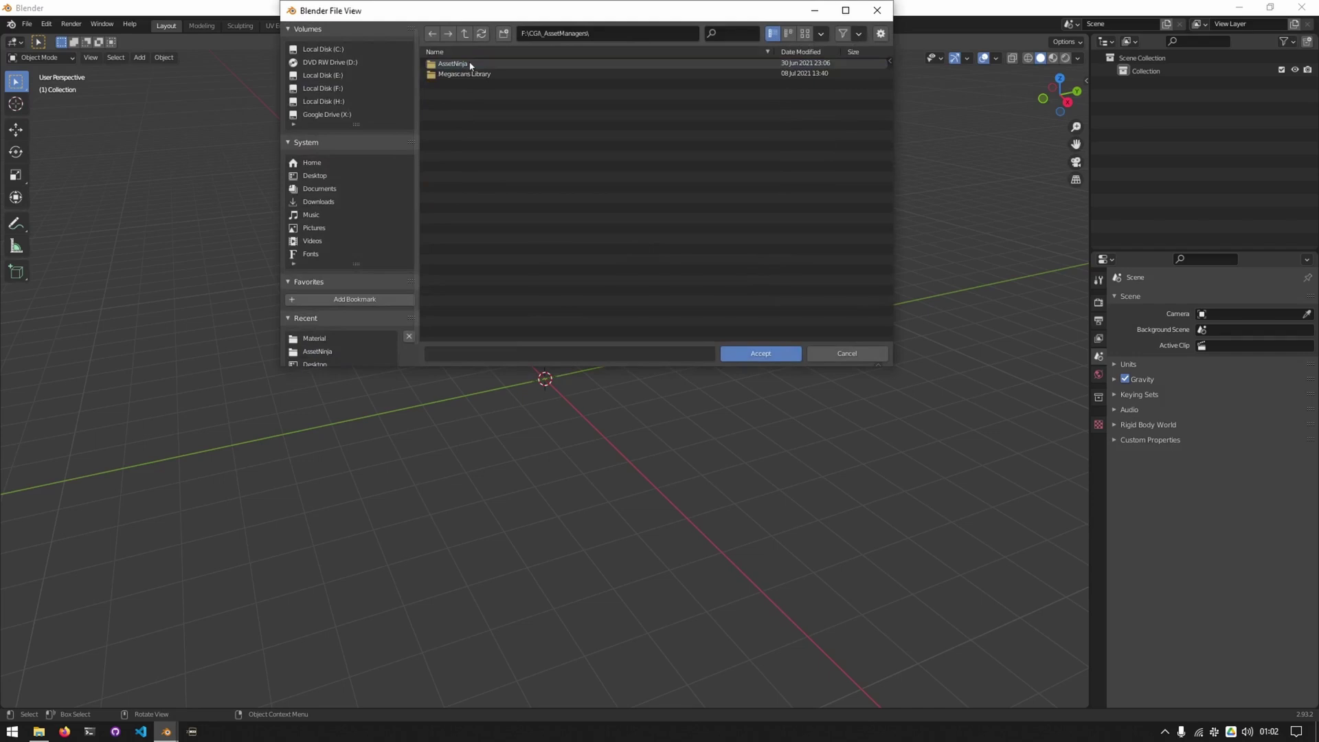
pyautogui.click(761, 353)
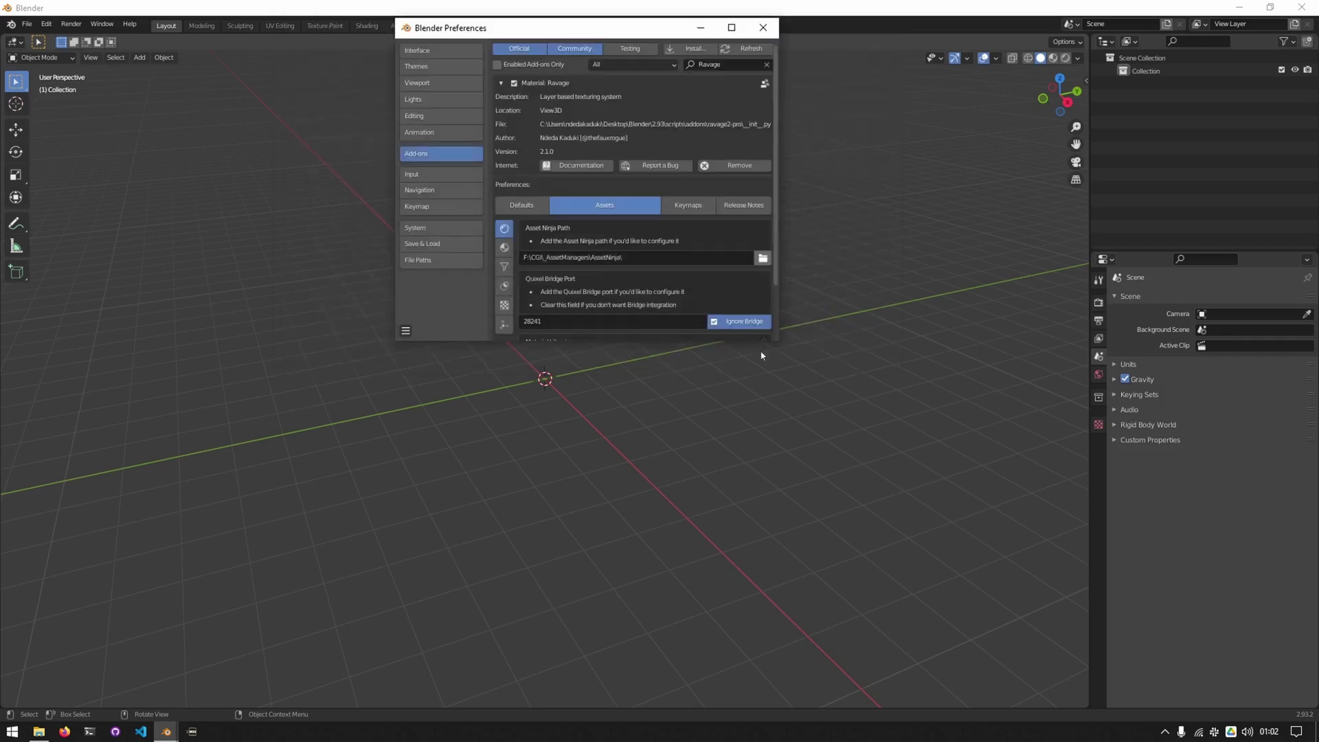
# Step: Add Desktop\Ravage 2 - Getting Started\Assets\Material\Plastic as a material library
pyautogui.moveTo(777, 188); pyautogui.dragTo(780, 265)
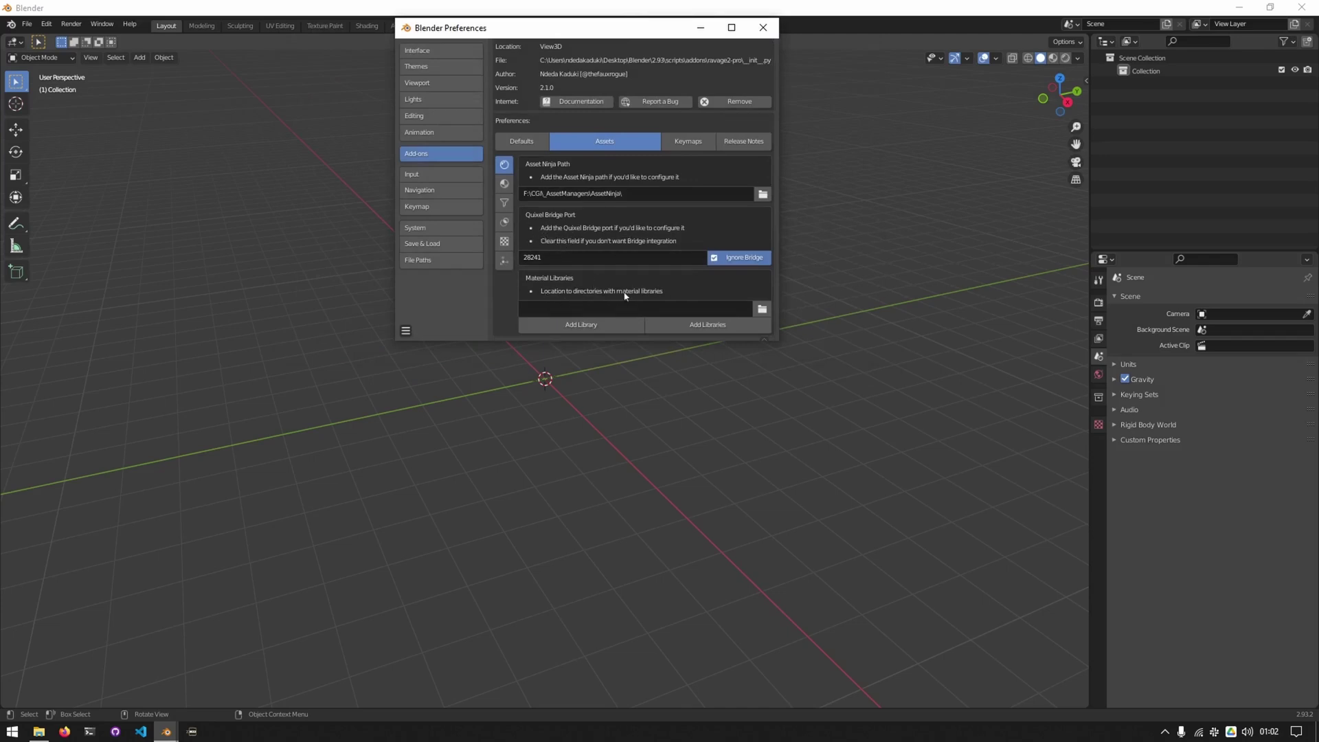
pyautogui.click(762, 309)
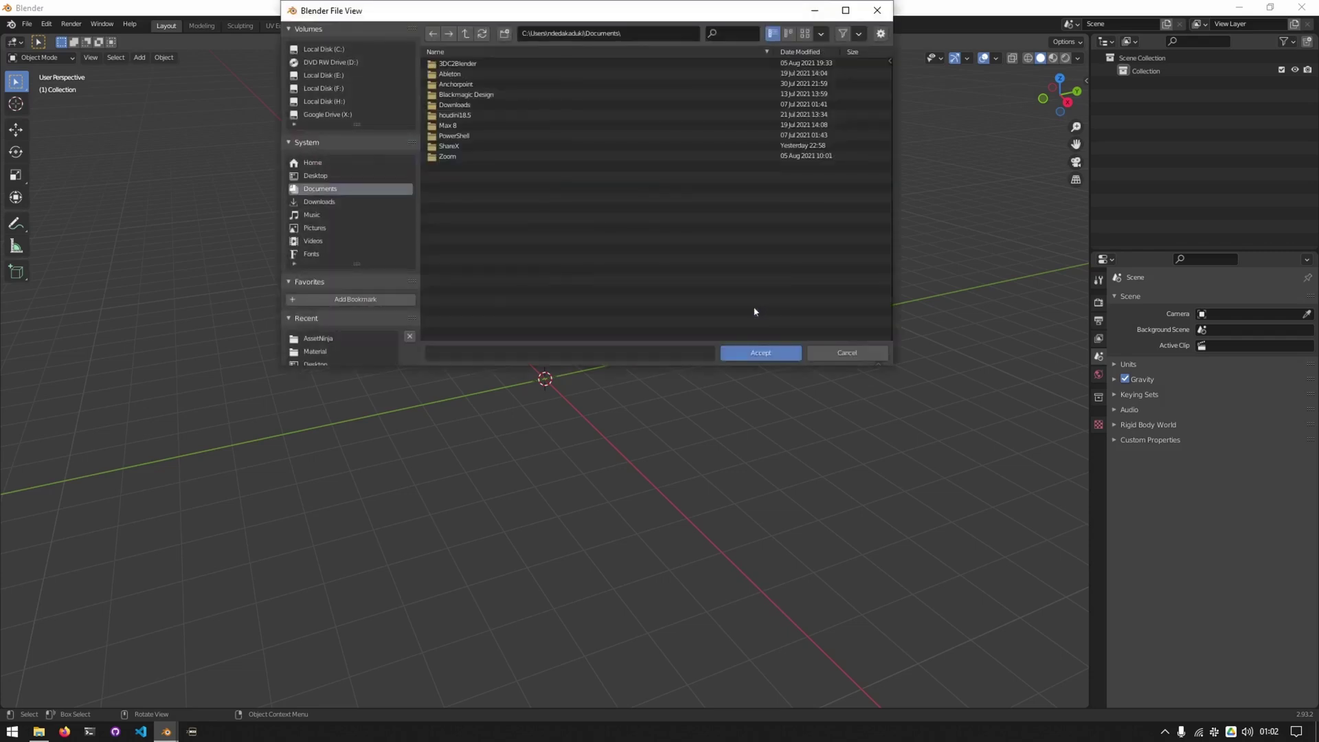
pyautogui.click(335, 176)
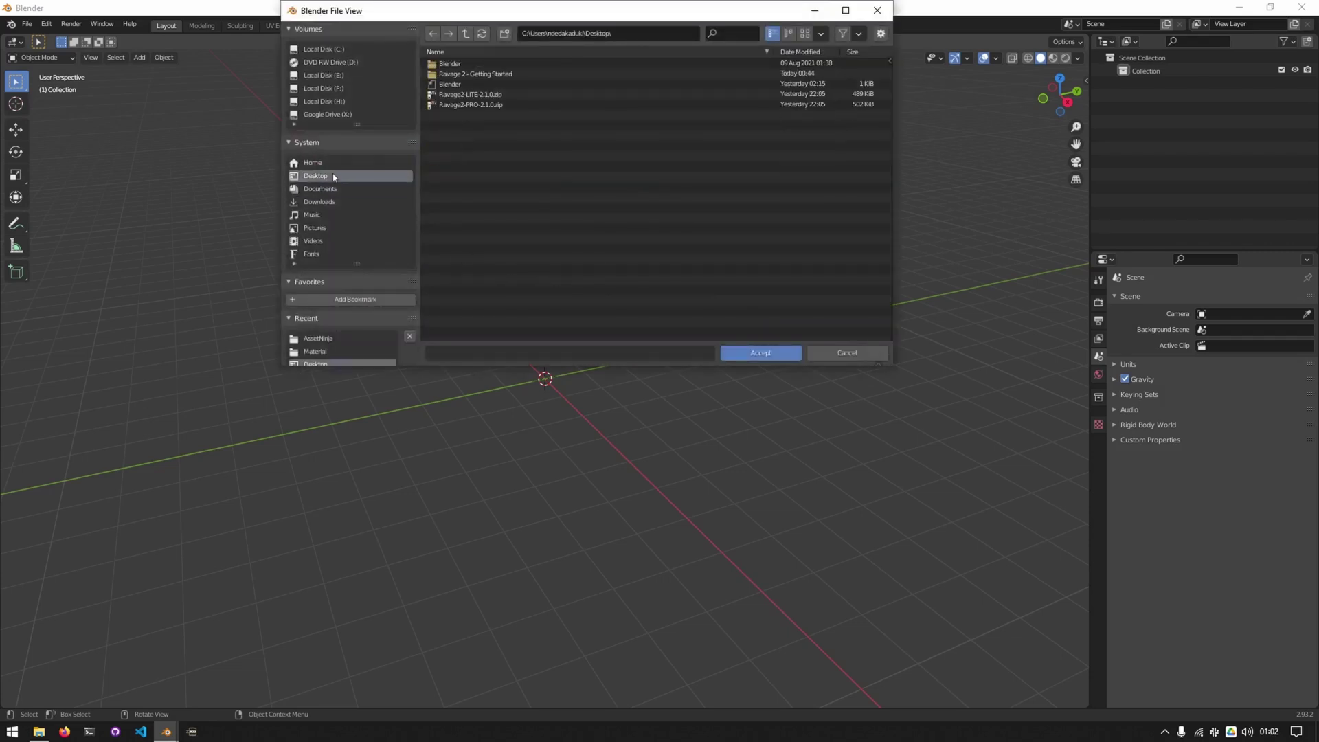
pyautogui.click(453, 73)
pyautogui.click(448, 63)
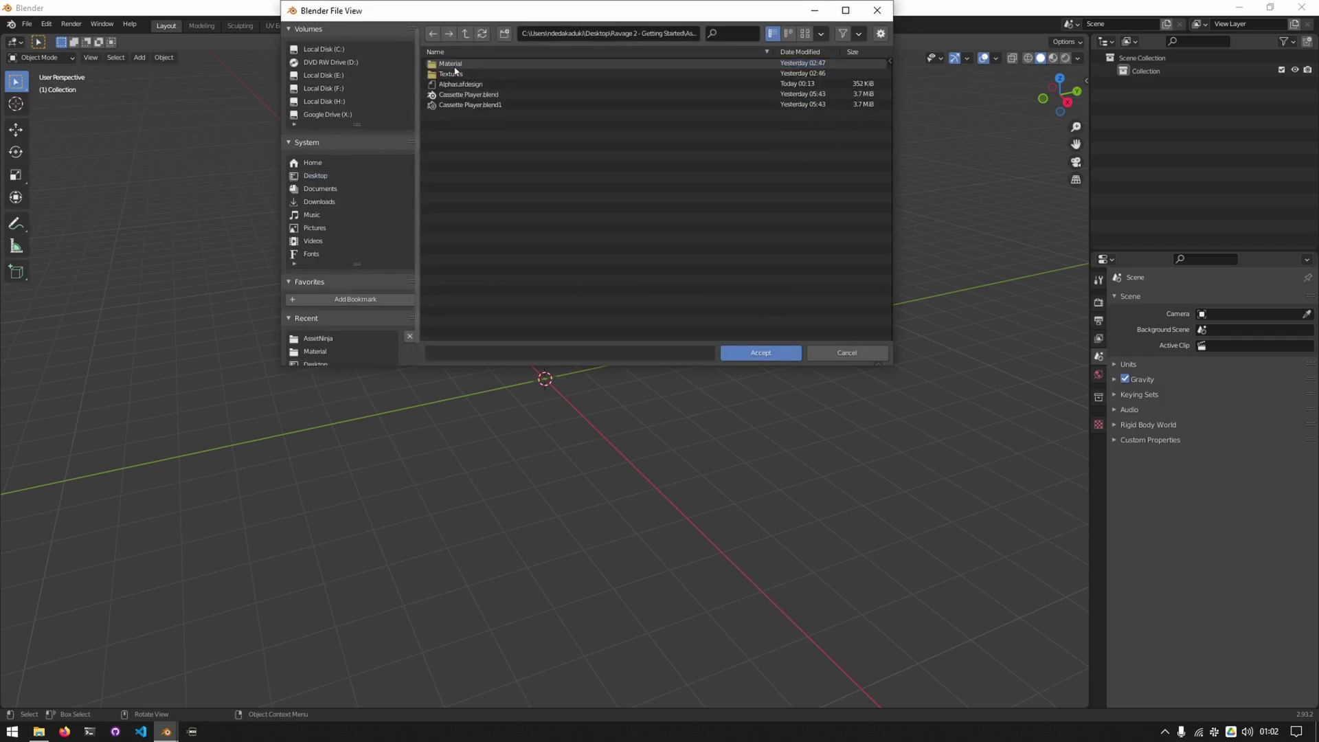
pyautogui.click(454, 73)
pyautogui.click(454, 64)
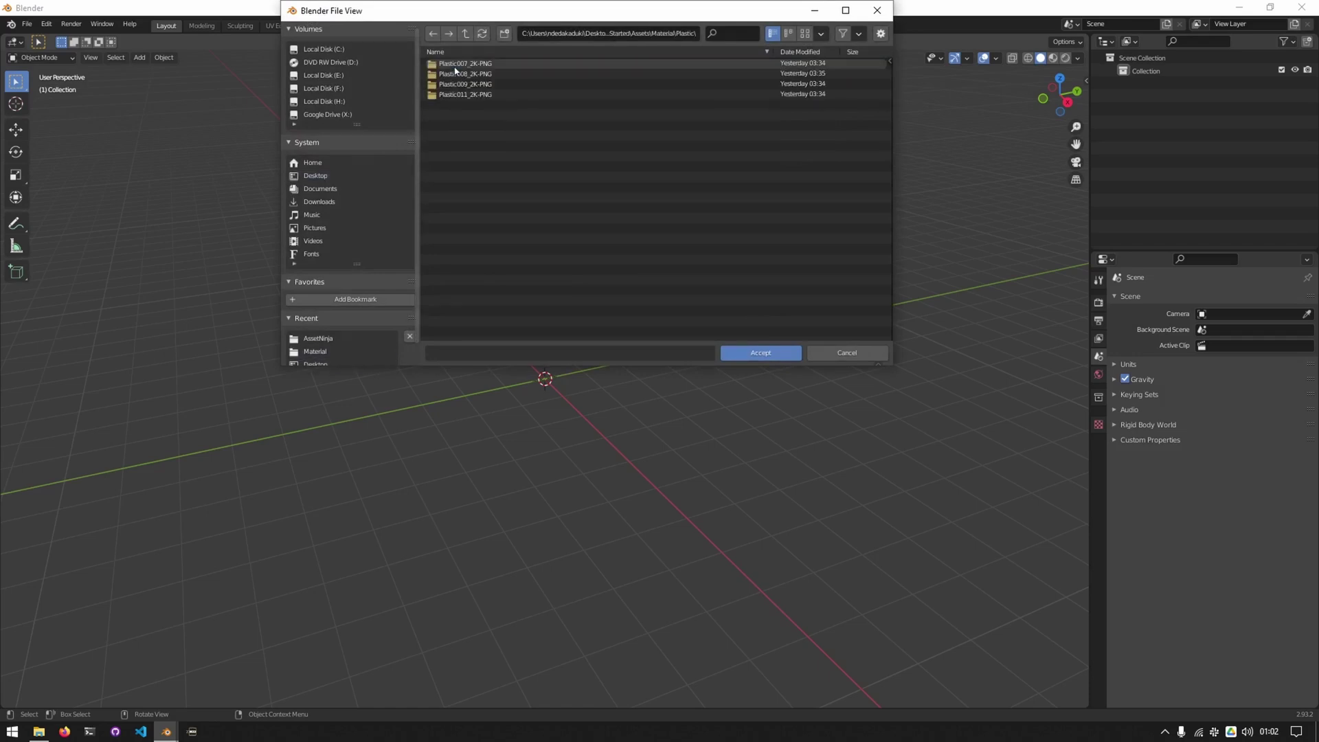
pyautogui.click(765, 354)
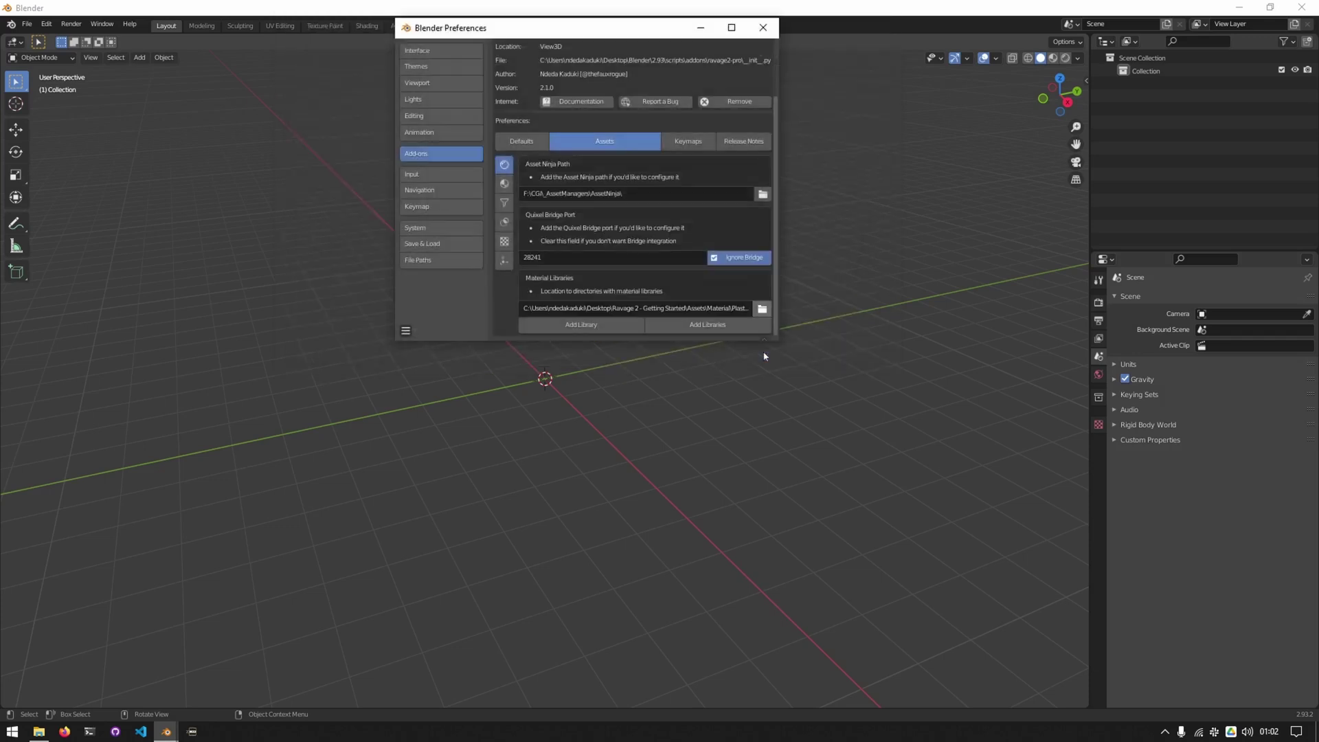
pyautogui.click(616, 326)
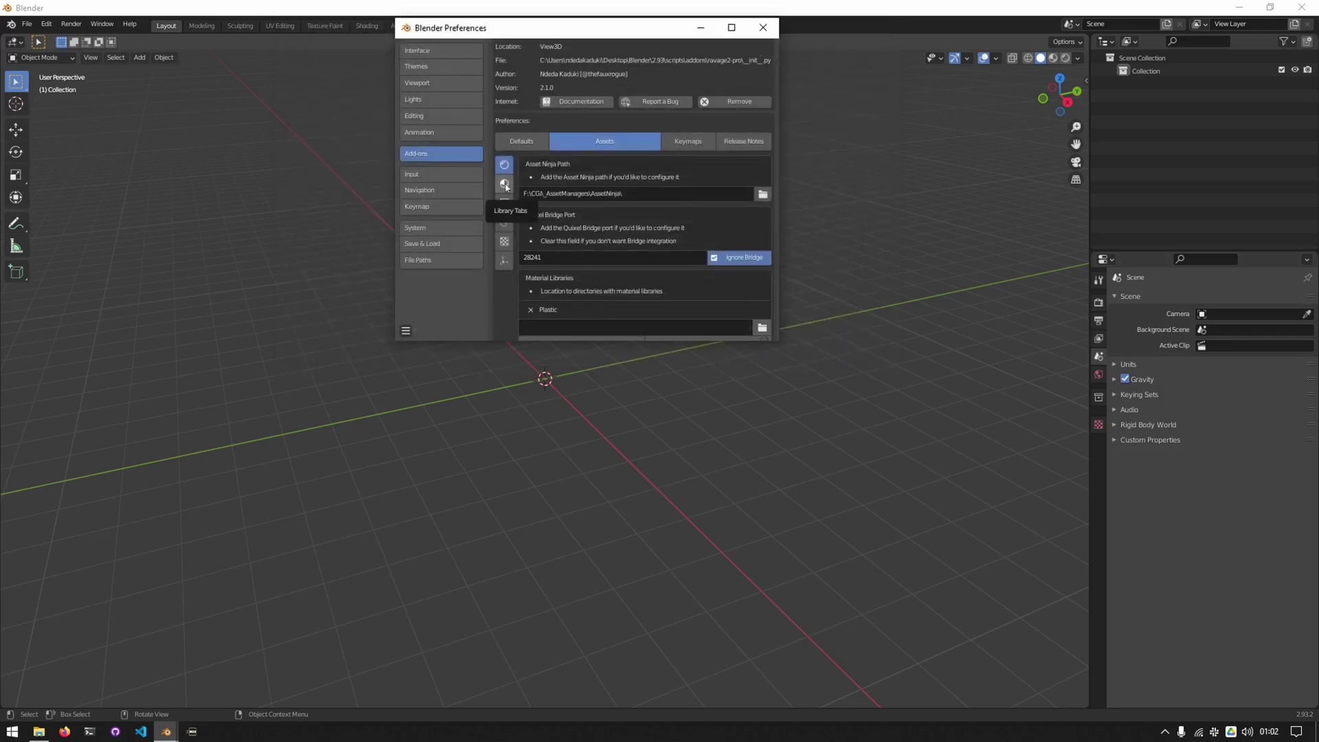
# Step: Add all six folders in Assets\Textures as Ravage texture libraries
pyautogui.click(505, 184)
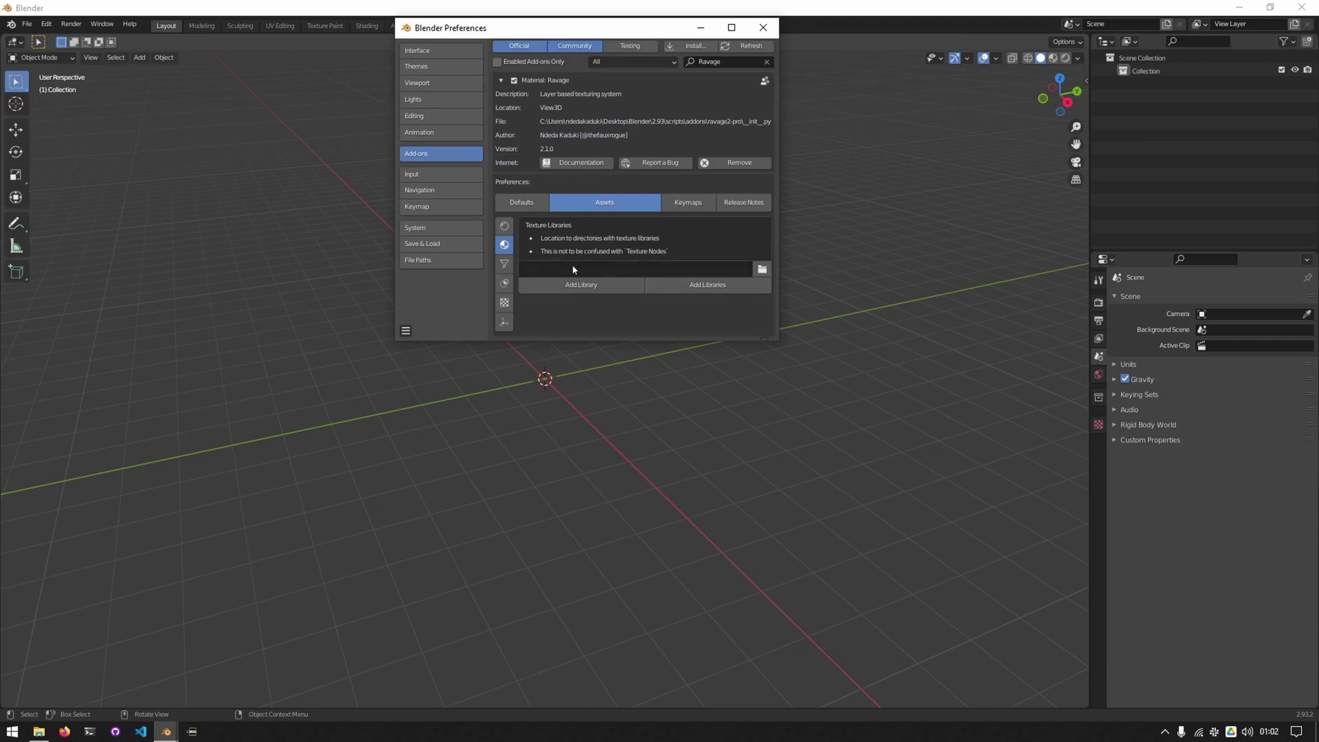
pyautogui.click(762, 269)
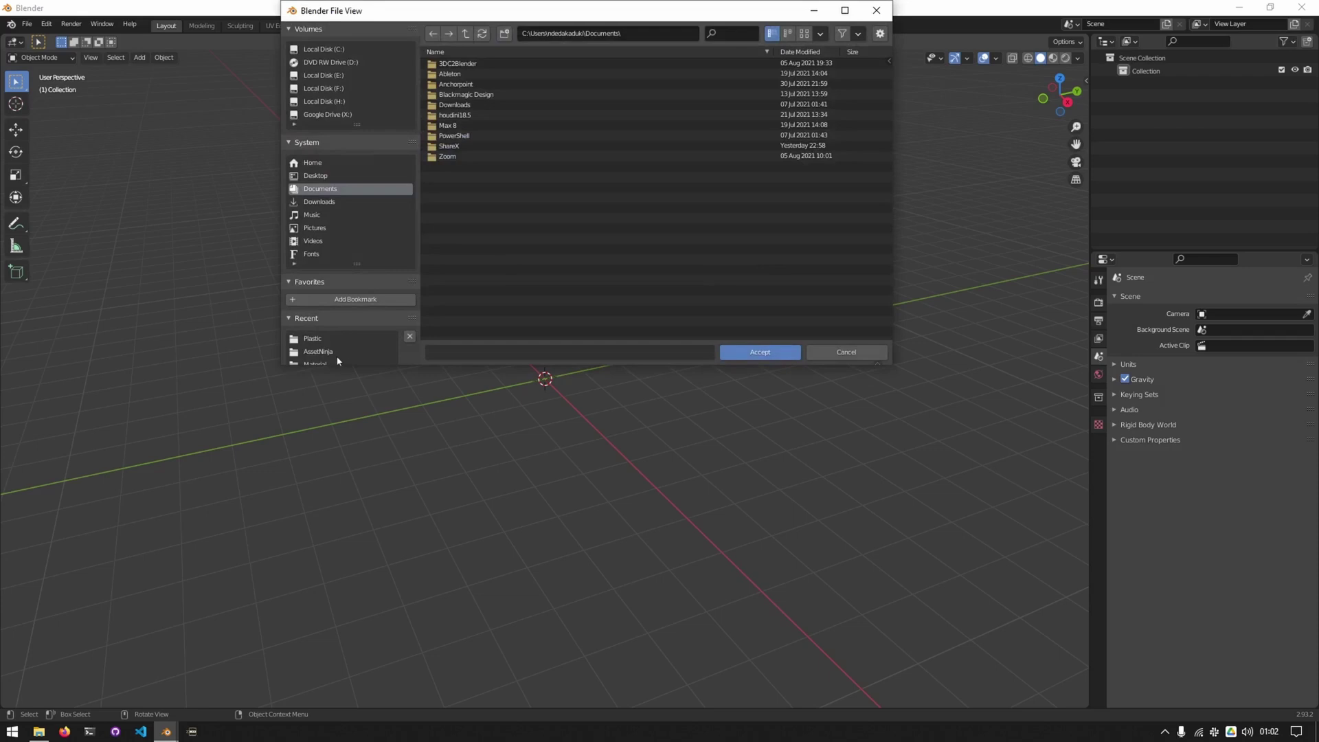
pyautogui.click(336, 362)
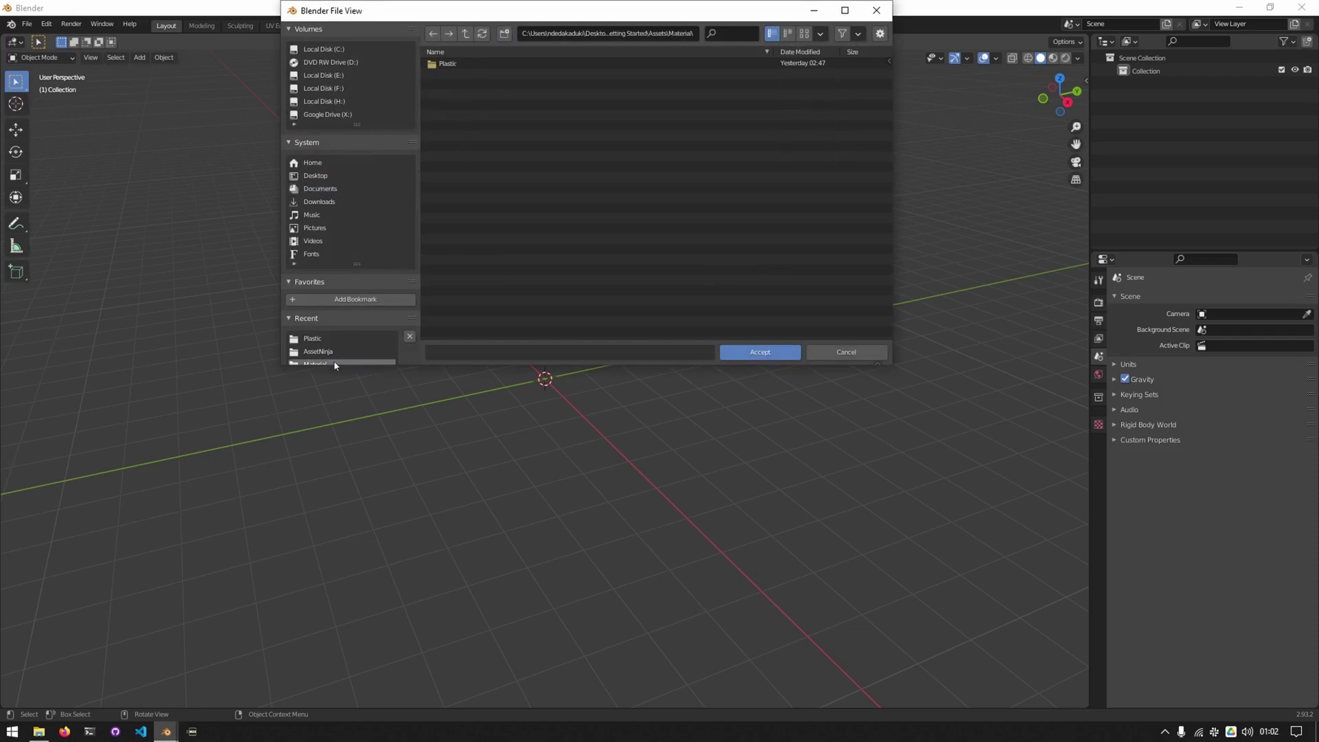
pyautogui.click(466, 33)
pyautogui.click(460, 74)
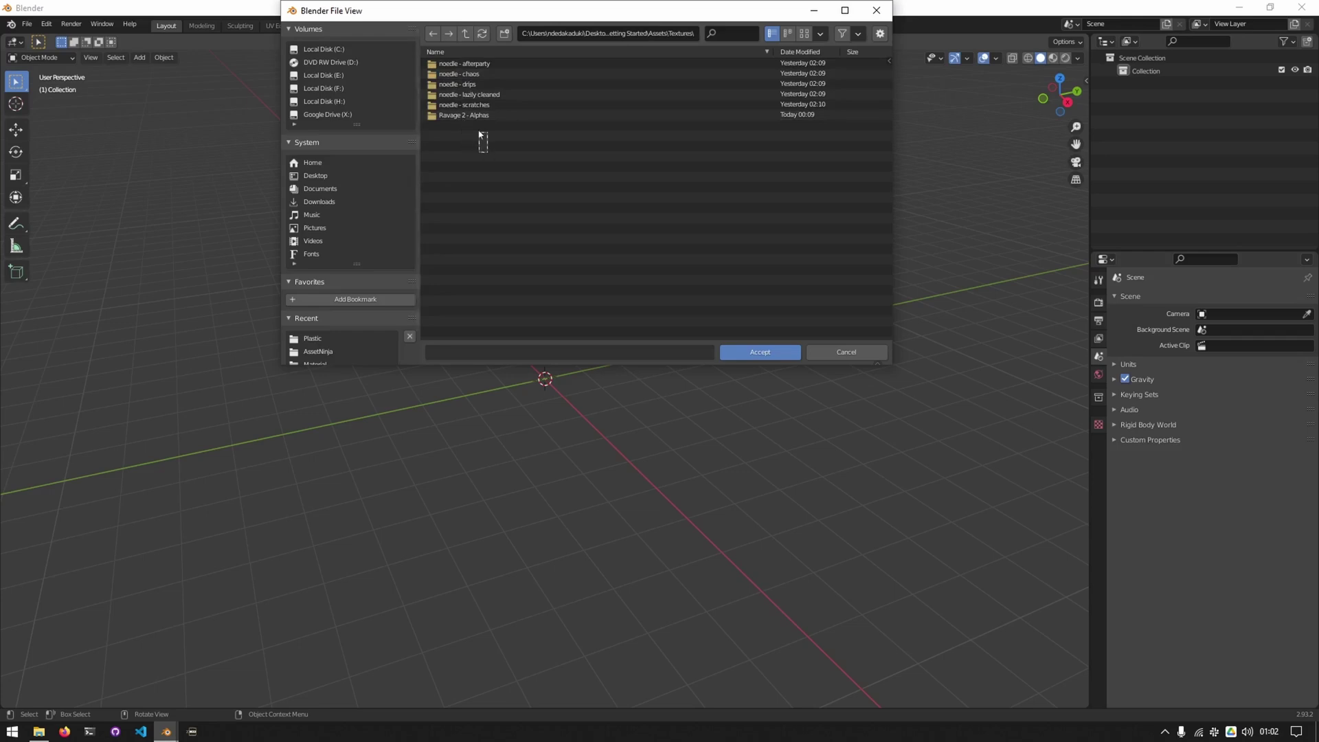
pyautogui.moveTo(488, 152); pyautogui.dragTo(447, 63)
pyautogui.click(741, 352)
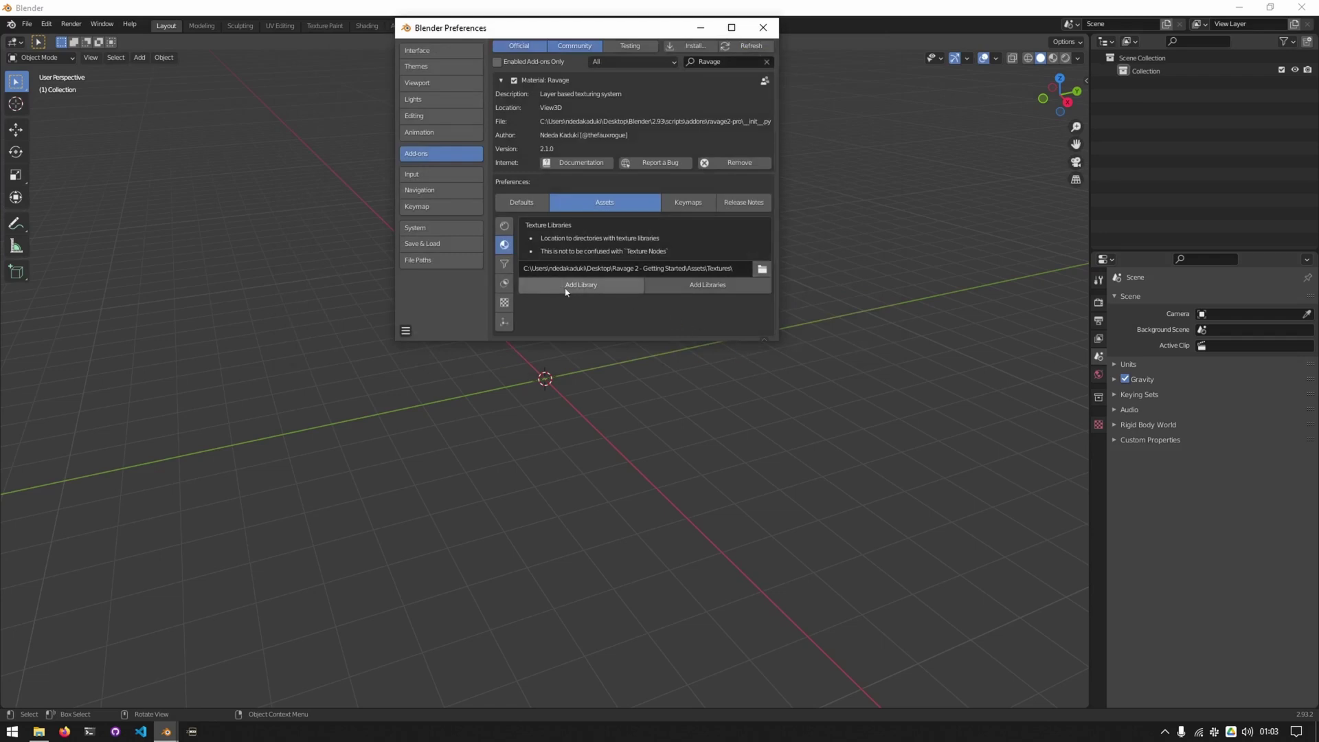
pyautogui.click(702, 292)
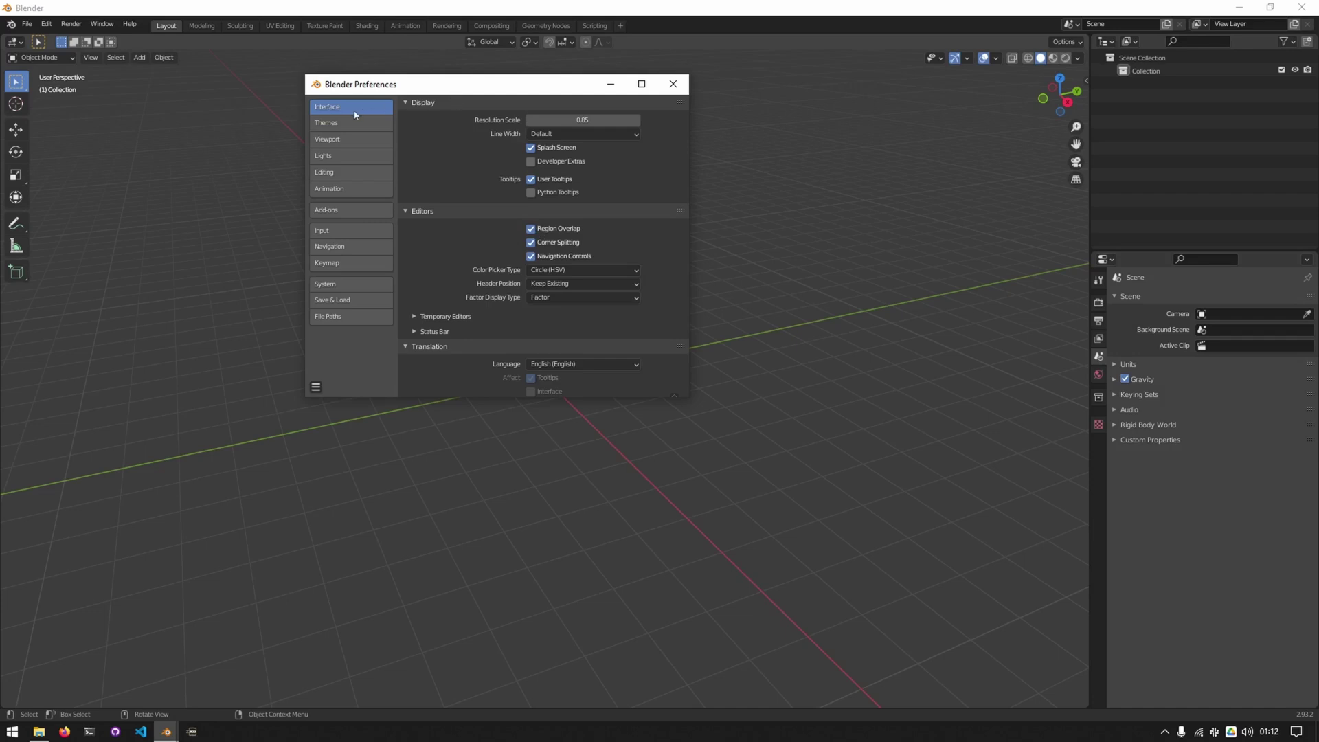
# Step: Uncheck Region Overlap in the Interface Editors preferences
pyautogui.click(533, 230)
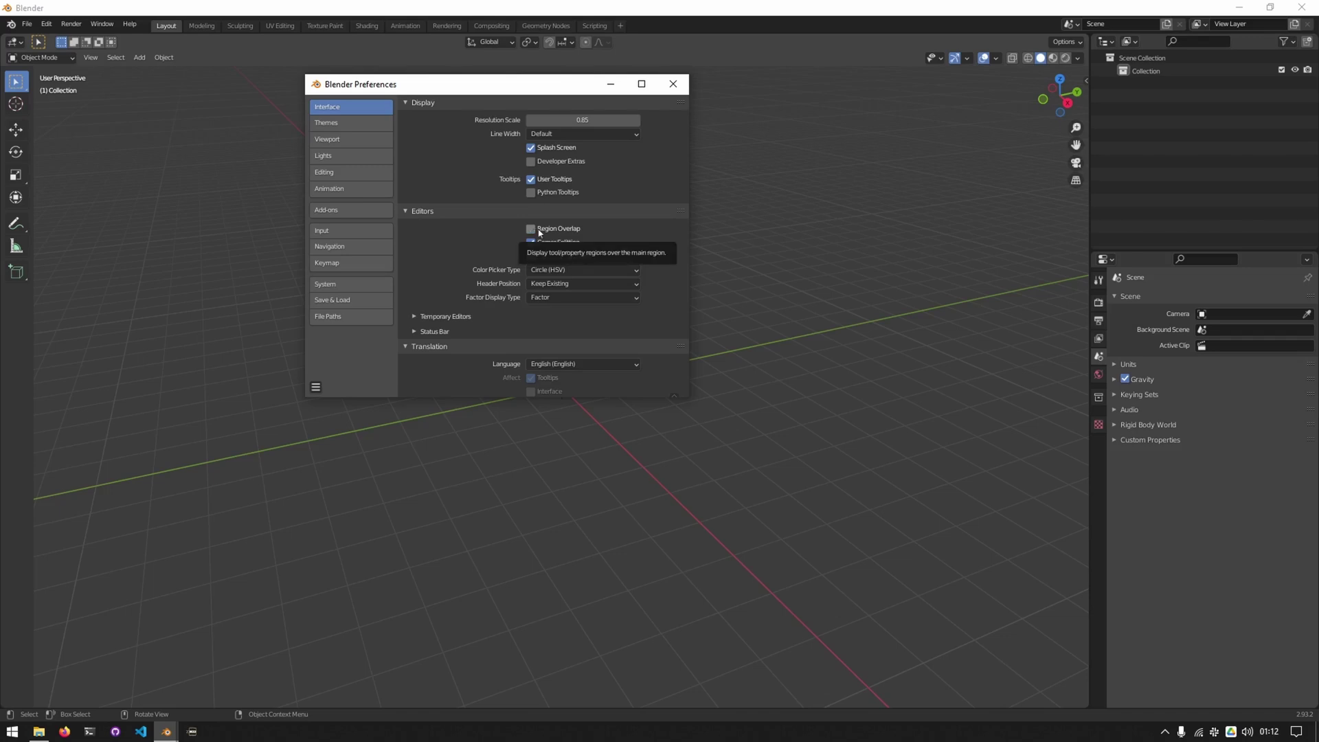
# Step: Filter keymaps by STENCIL and rebind three stencil controls to Shift, Shift Alt and Alt Right Mouse
pyautogui.click(363, 268)
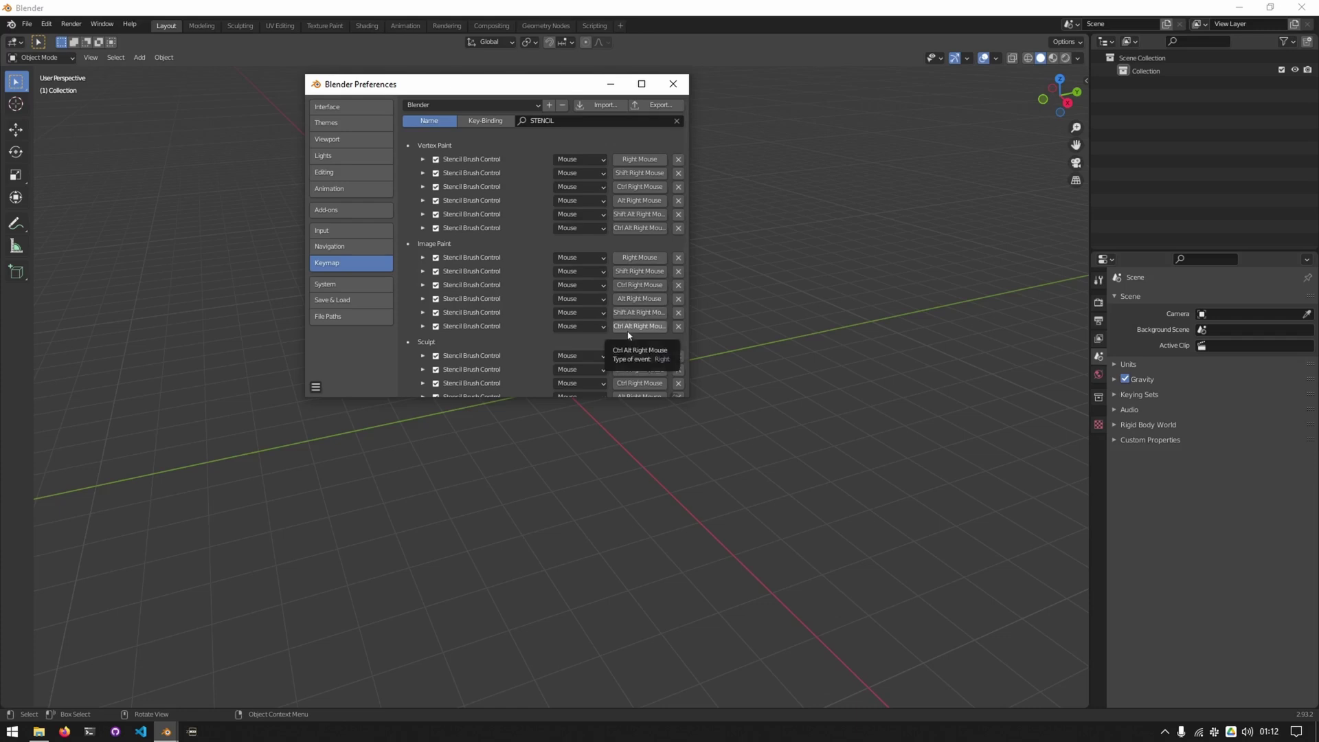
pyautogui.click(641, 260)
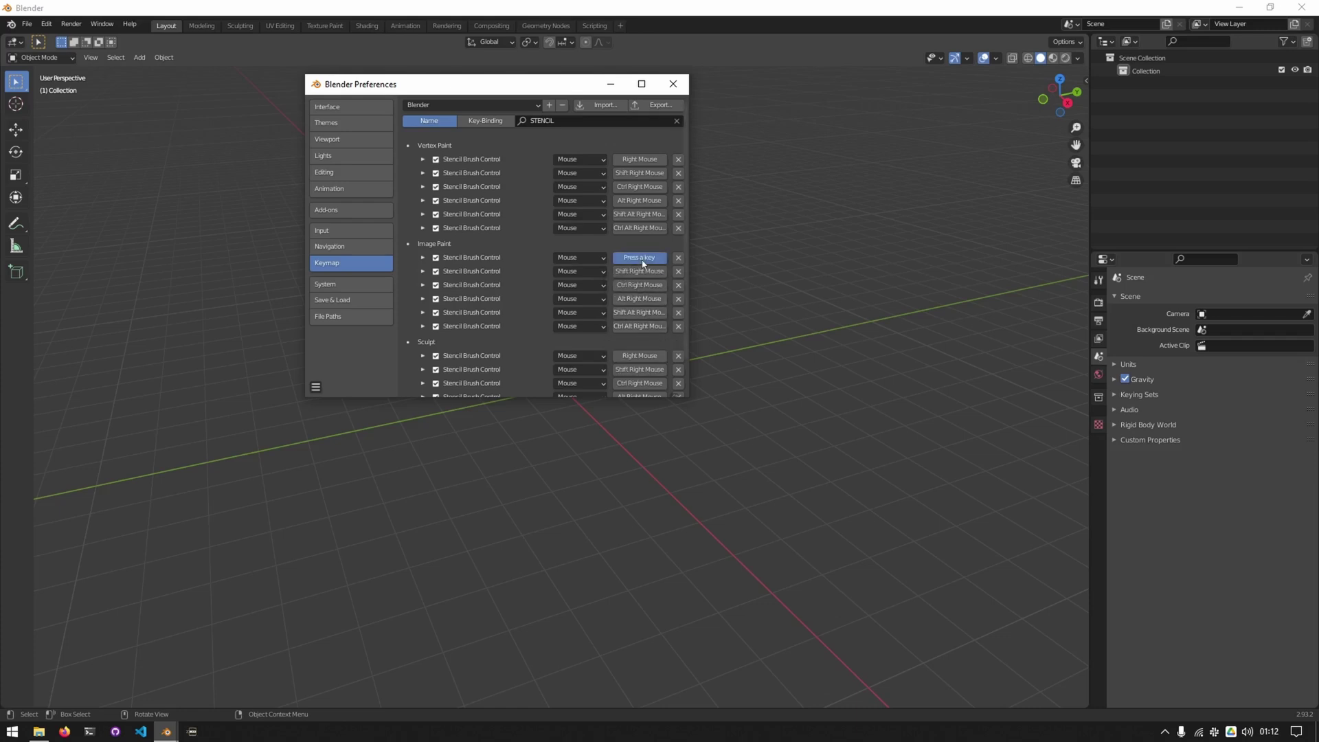
pyautogui.press('shift')
pyautogui.keyDown('shift'); pyautogui.rightClick(642, 263); pyautogui.keyUp('shift')
pyautogui.click(640, 272)
pyautogui.keyDown('alt'); pyautogui.keyDown('shift'); pyautogui.rightClick(641, 274); pyautogui.keyUp('shift'); pyautogui.keyUp('alt')
pyautogui.click(641, 285)
pyautogui.keyDown('alt'); pyautogui.rightClick(641, 285); pyautogui.keyUp('alt')
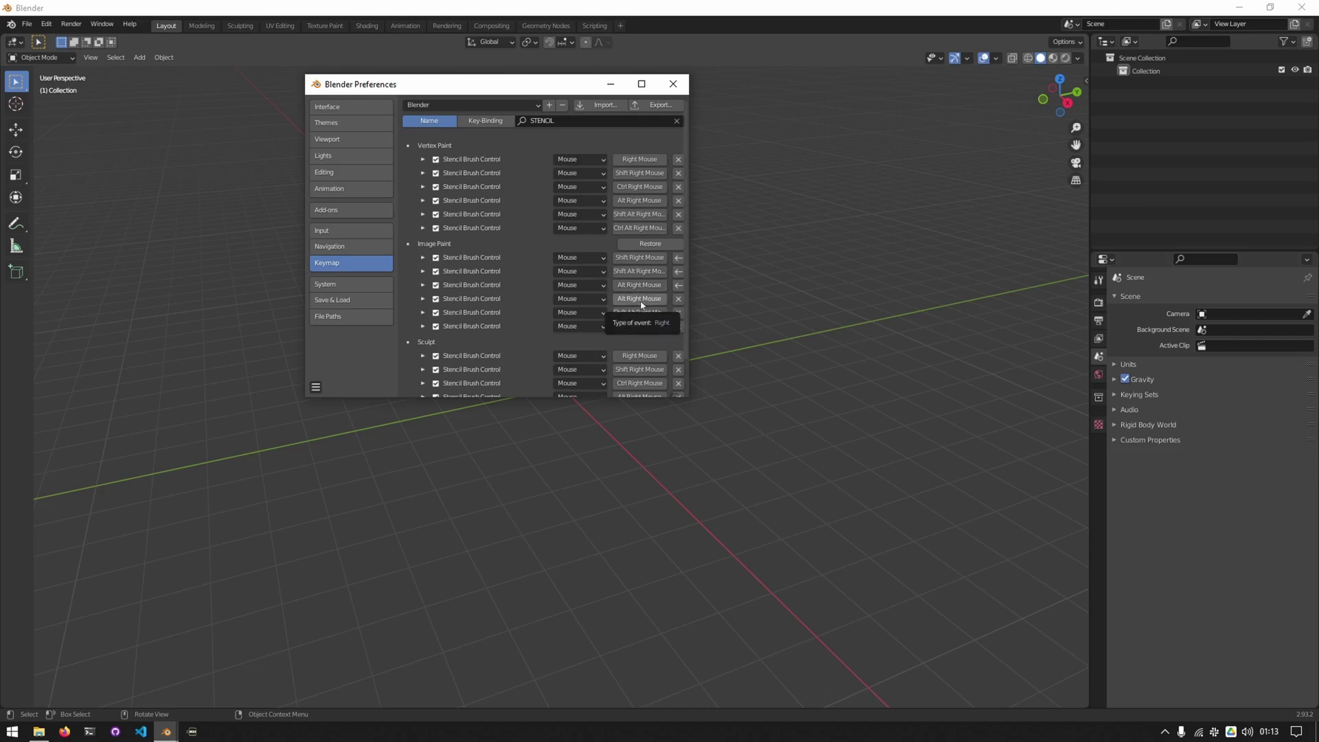
# Step: Rebind the next stencil controls to Shift Left Mouse and Shift Alt Left Mouse
pyautogui.click(641, 300)
pyautogui.keyDown('shift'); pyautogui.click(642, 304); pyautogui.keyUp('shift')
pyautogui.click(639, 313)
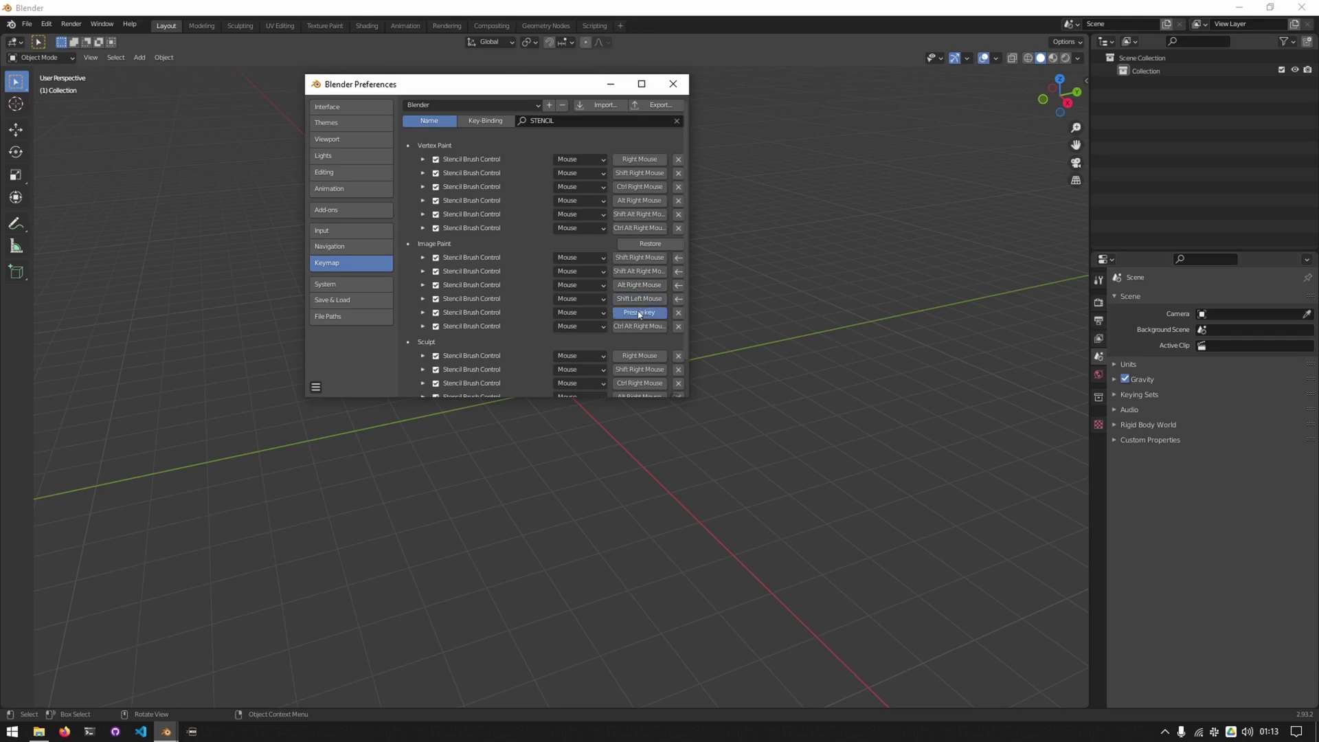
pyautogui.press('shift')
pyautogui.keyDown('alt'); pyautogui.keyDown('shift'); pyautogui.click(639, 314); pyautogui.keyUp('shift'); pyautogui.keyUp('alt')
pyautogui.click(637, 327)
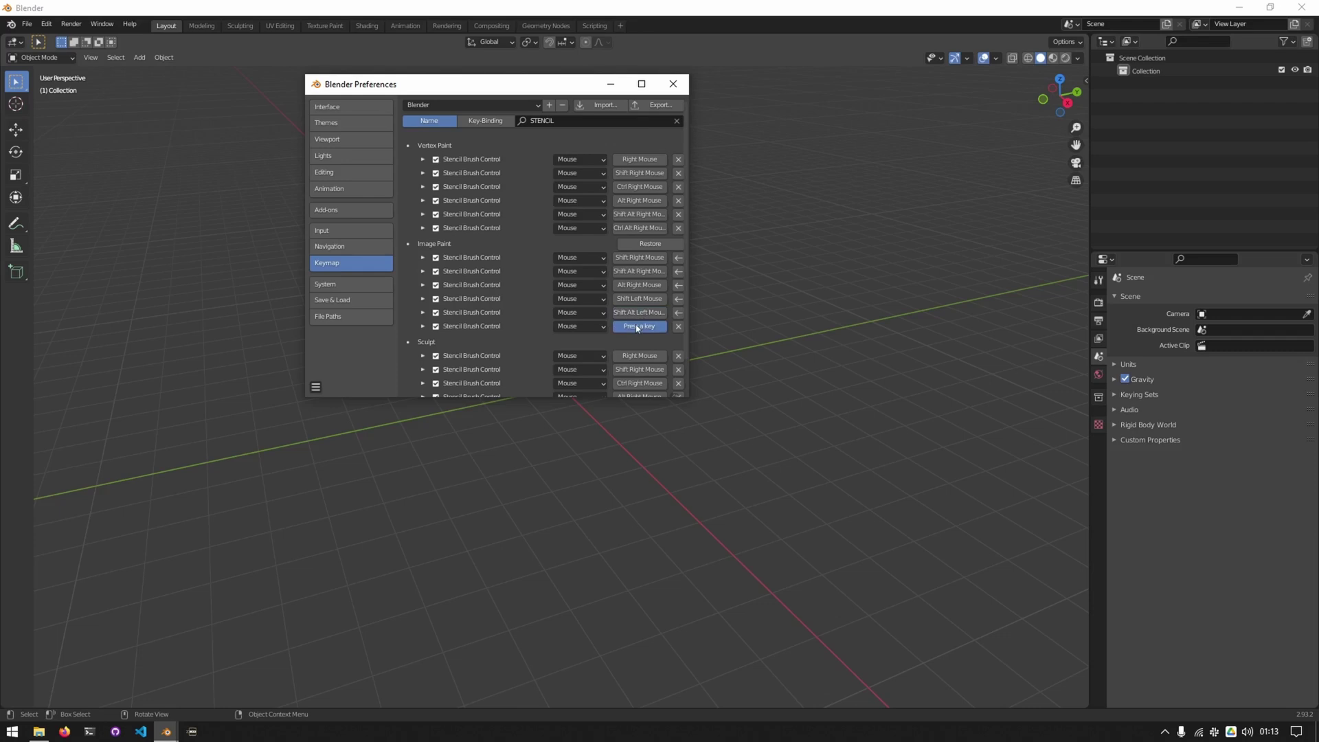